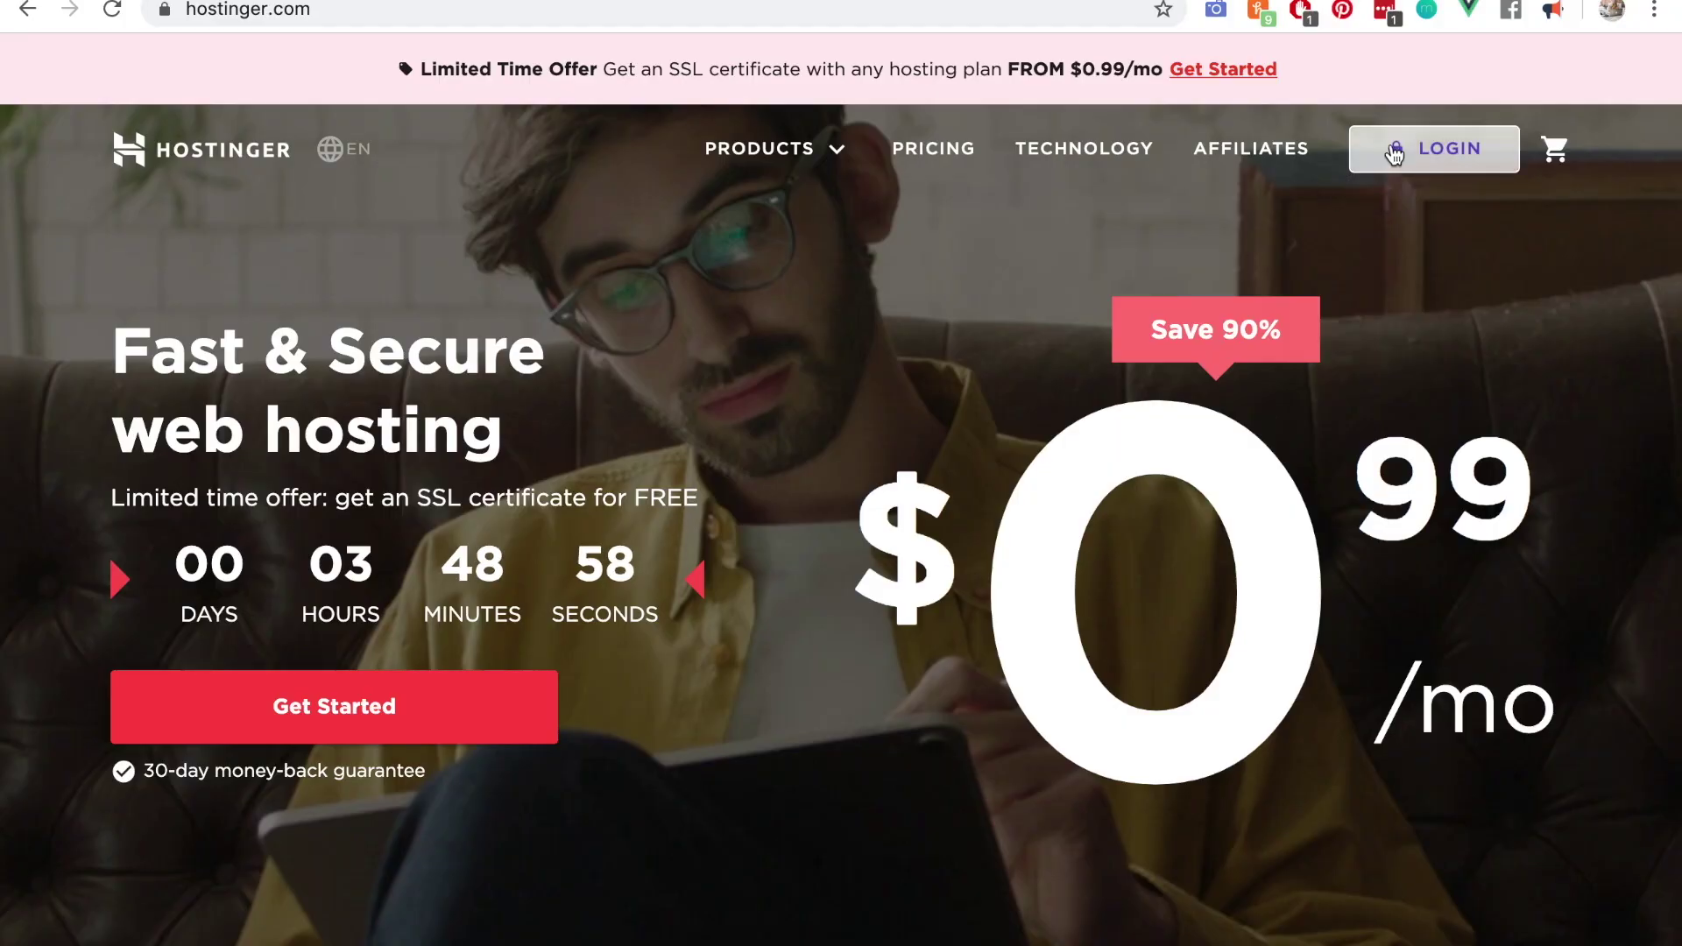
Step: Sign in to hPanel and highlight the active techgirlbrianna.com domain under the Premium plan
{"action": "left_click", "coordinate": [1393, 153]}
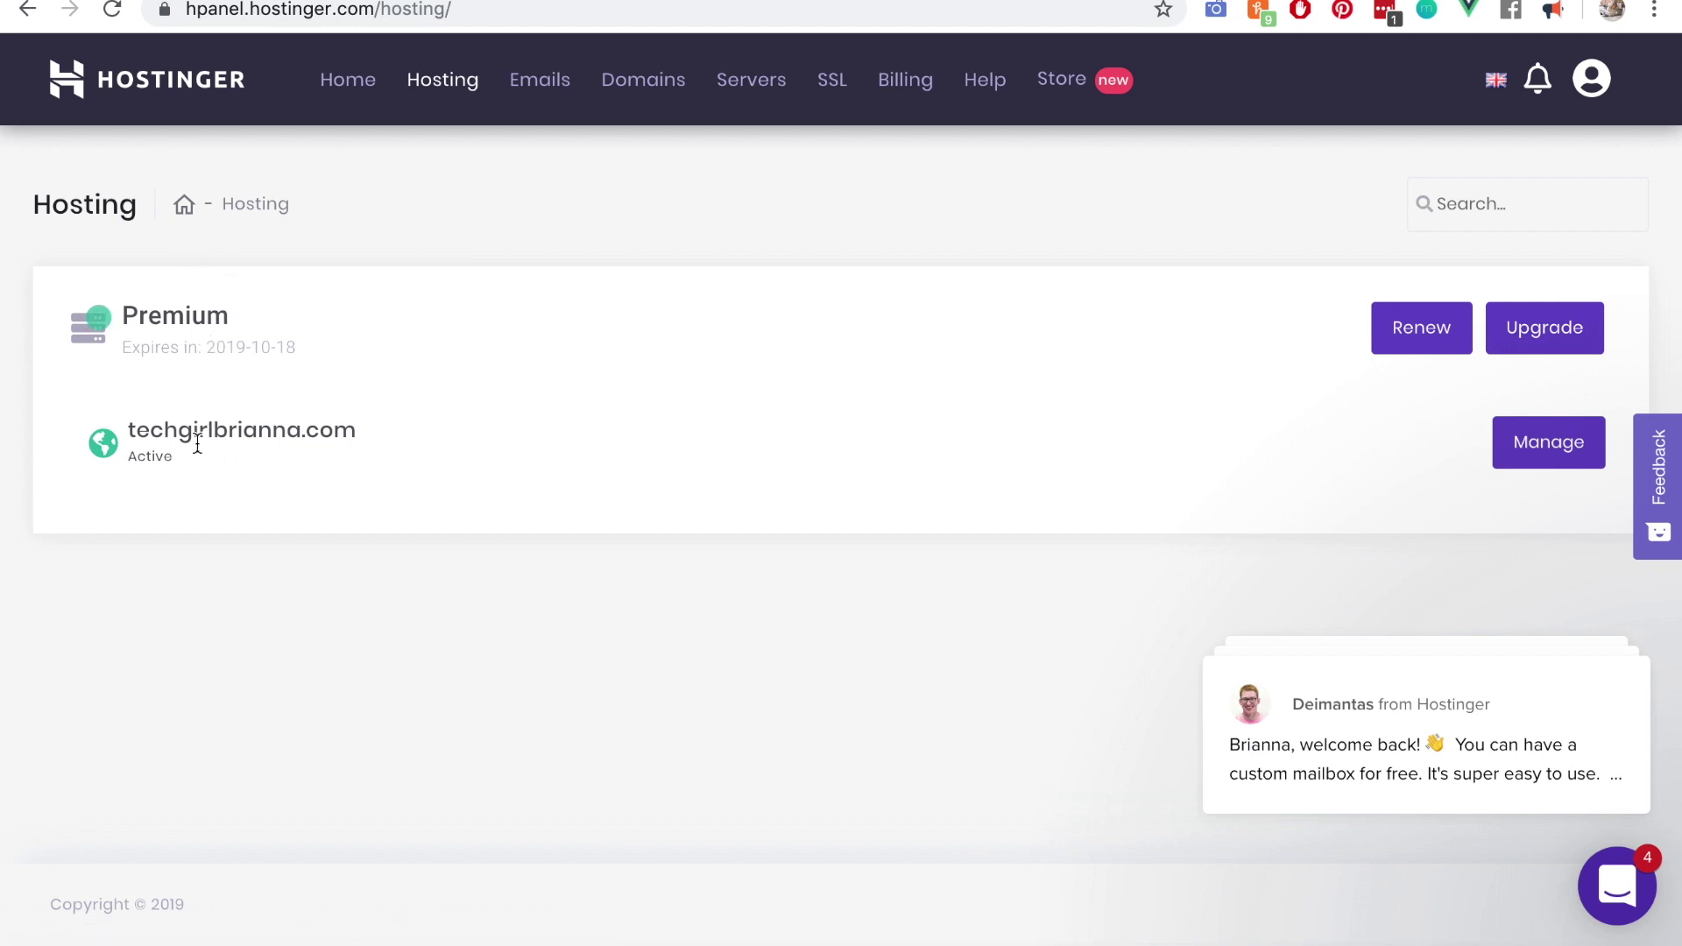
{"action": "left_click_drag", "start_coordinate": [127, 429], "coordinate": [390, 456]}
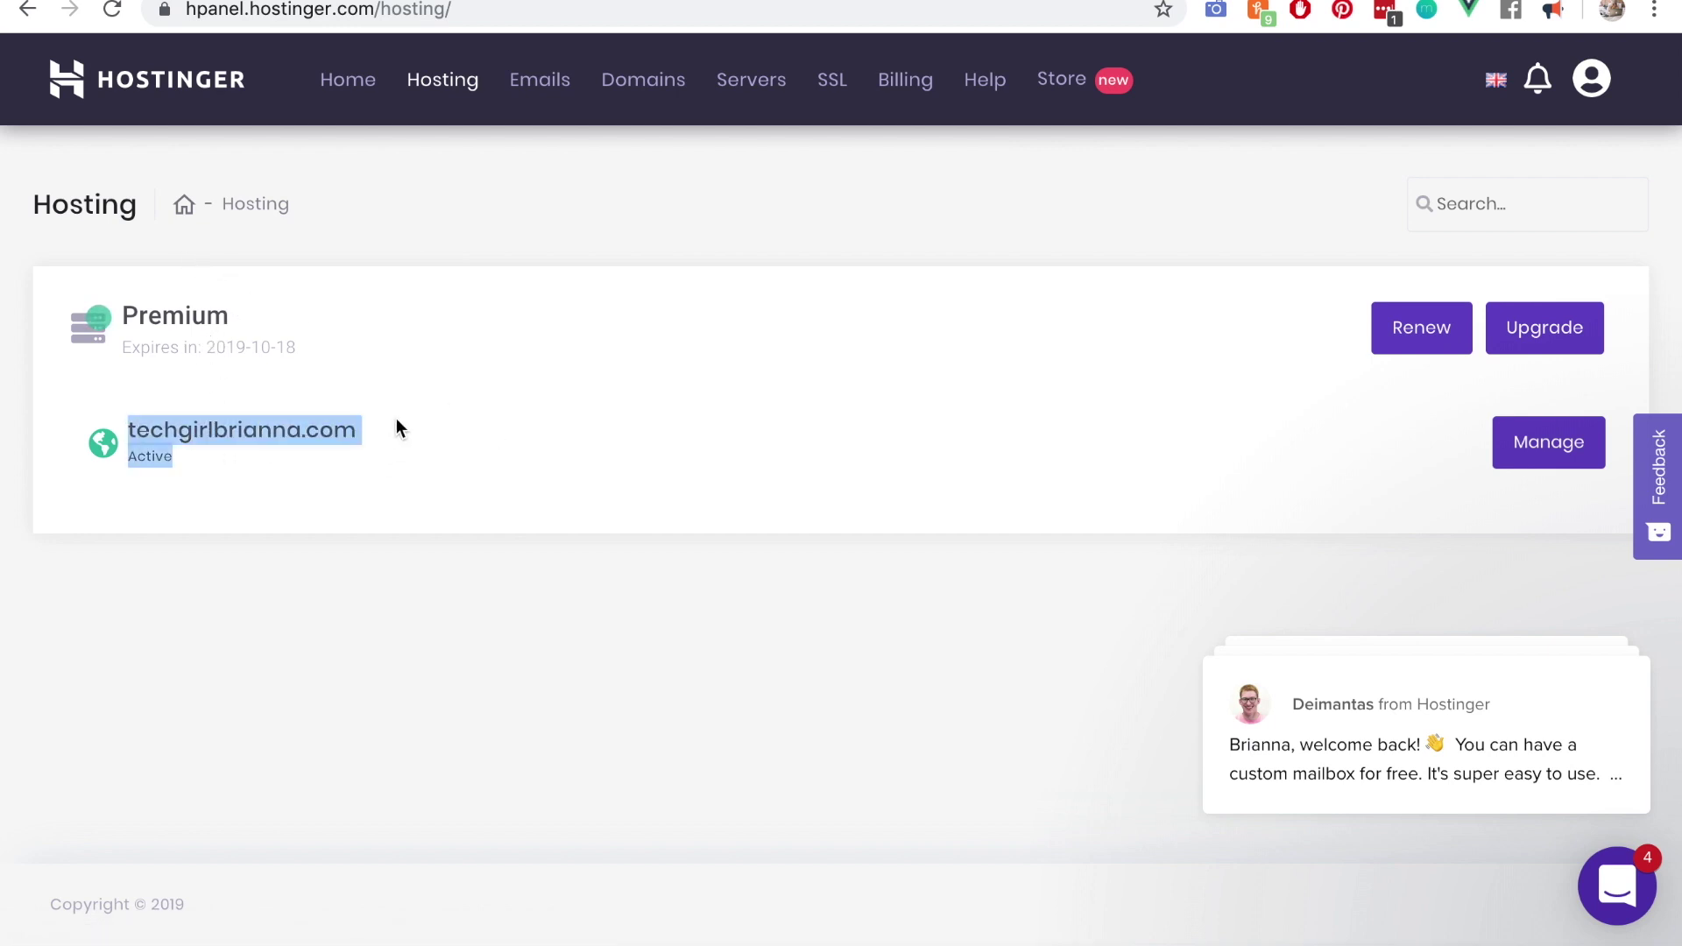
{"action": "left_click", "coordinate": [432, 498]}
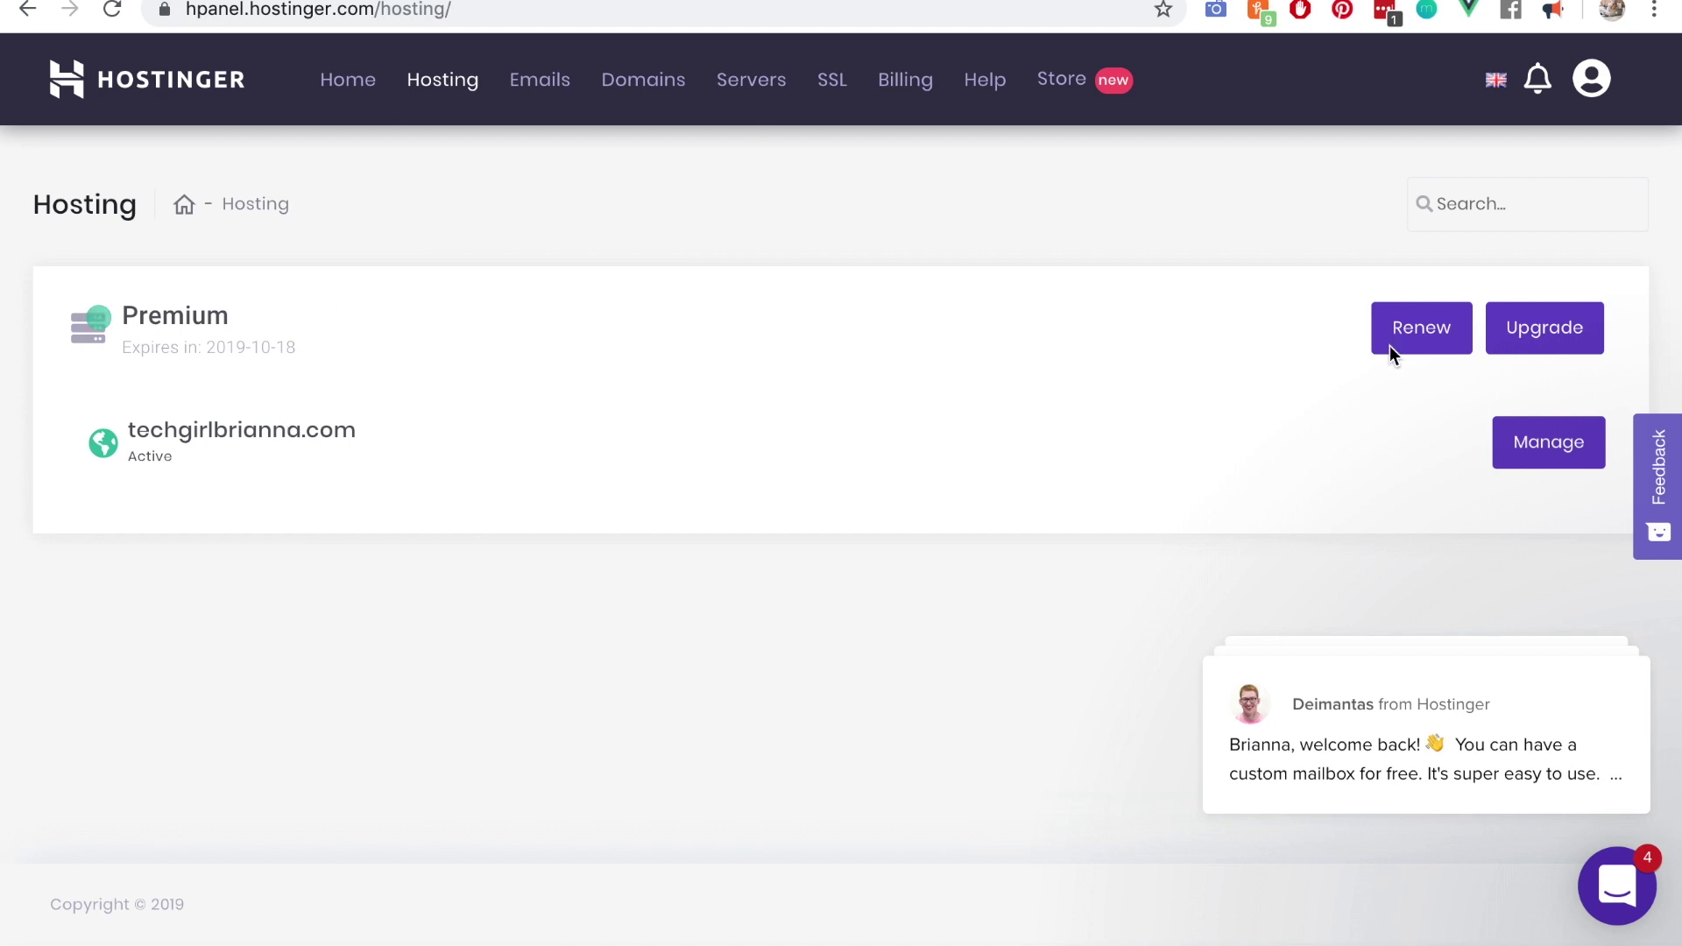
Step: Open the live techgirlbrianna.com site, scroll its home page, then return to the Hosting Account tab
{"action": "left_click", "coordinate": [275, 434]}
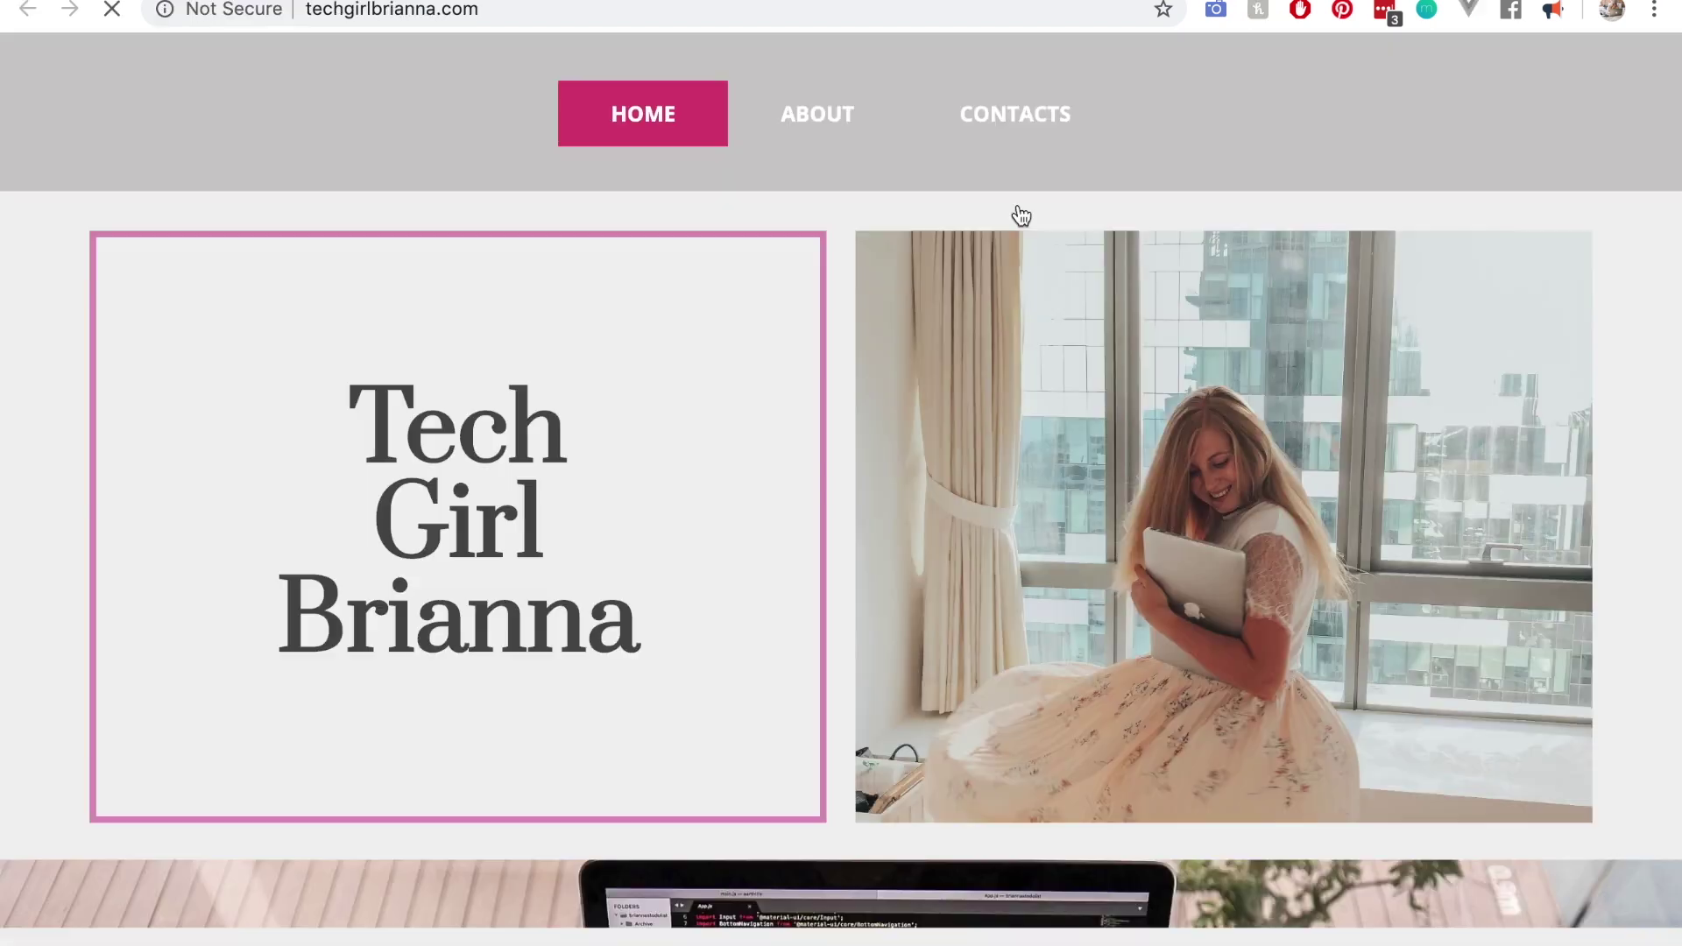
{"action": "scroll", "coordinate": [824, 507], "scroll_direction": "down", "scroll_amount": 10}
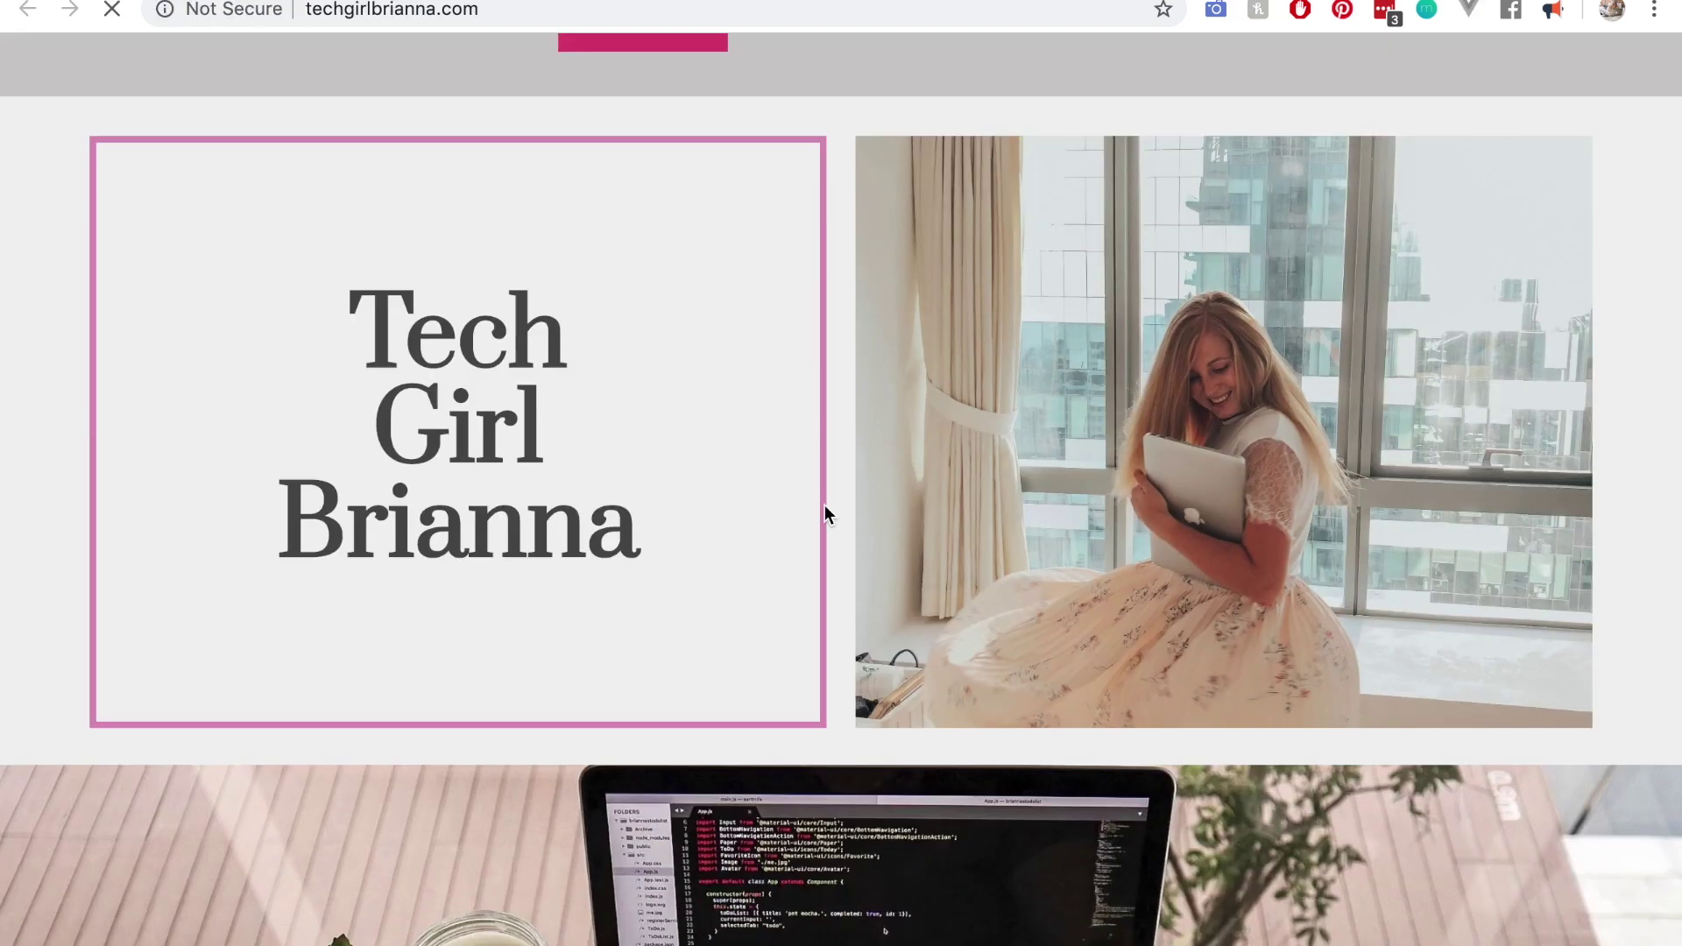
{"action": "scroll", "coordinate": [823, 515], "scroll_direction": "down", "scroll_amount": 3}
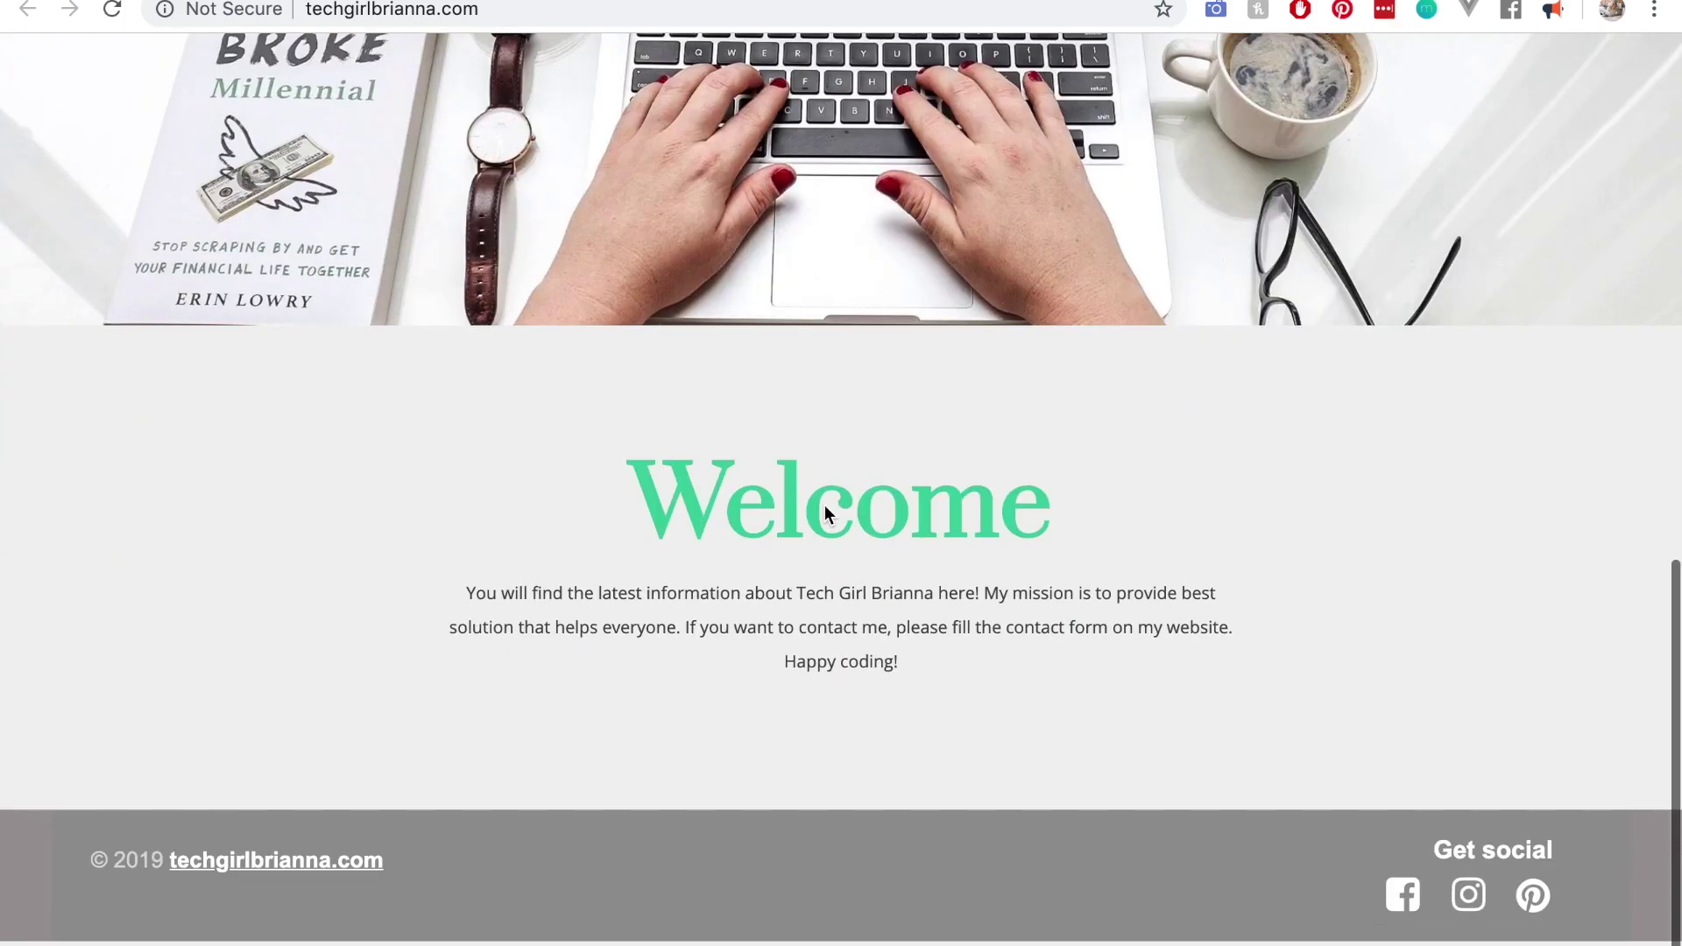
{"action": "scroll", "coordinate": [697, 352], "scroll_direction": "up", "scroll_amount": 20}
{"action": "scroll", "coordinate": [697, 353], "scroll_direction": "down", "scroll_amount": 1}
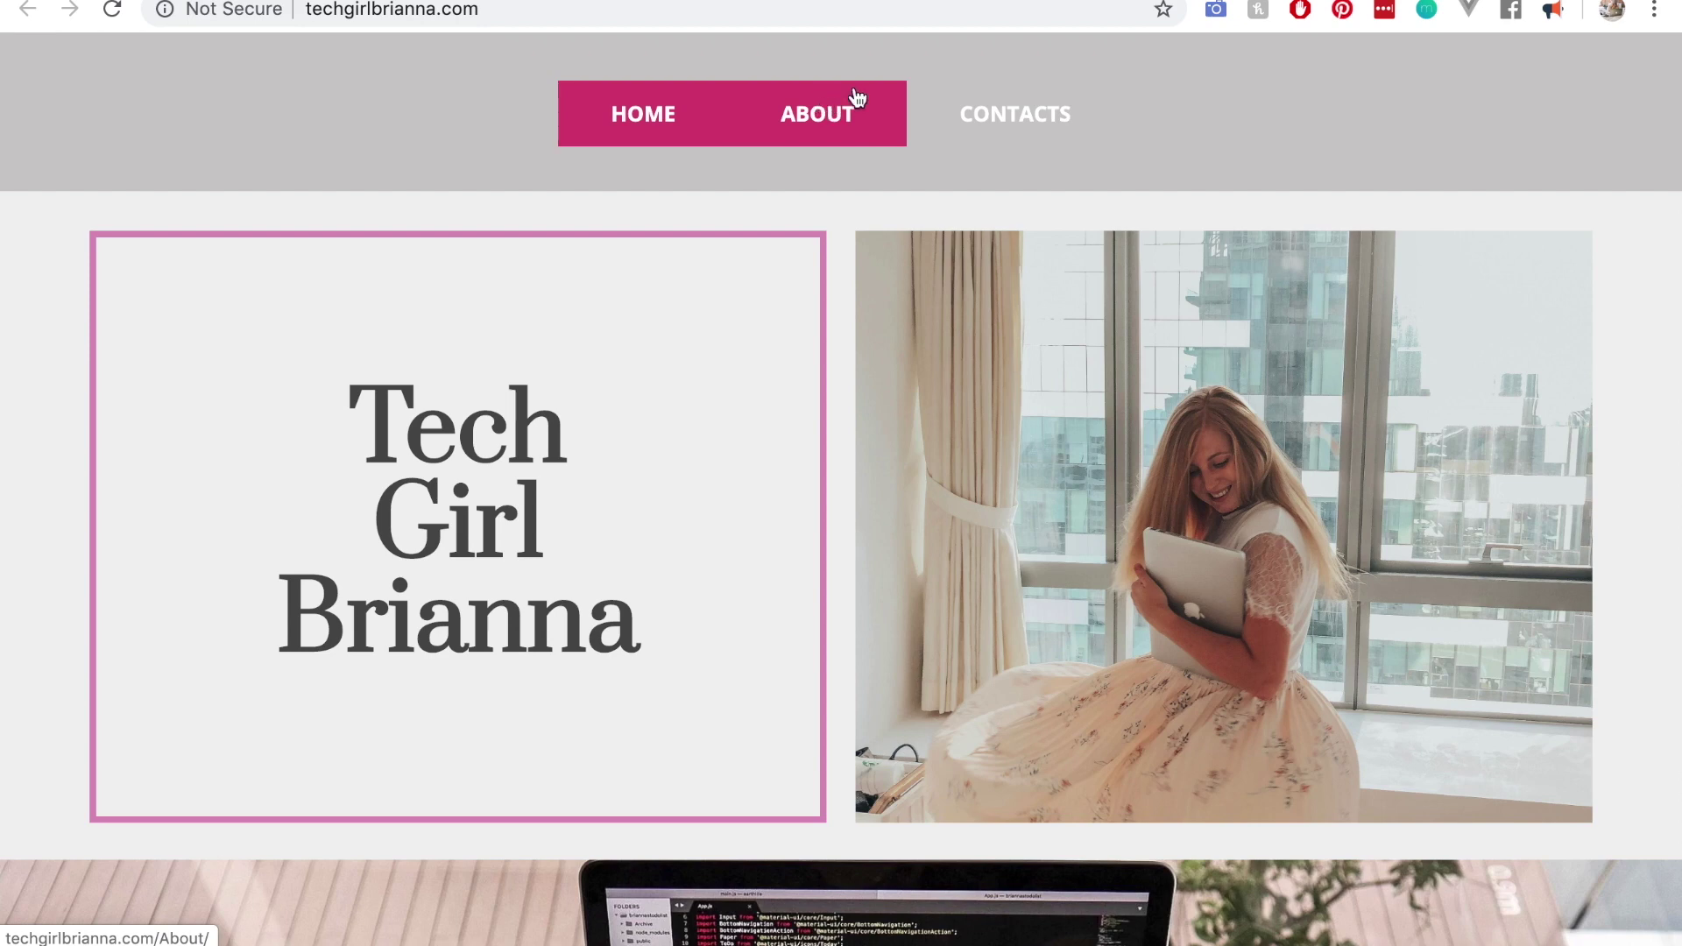
{"action": "scroll", "coordinate": [1061, 494], "scroll_direction": "down", "scroll_amount": 15}
{"action": "scroll", "coordinate": [1061, 496], "scroll_direction": "up", "scroll_amount": 15}
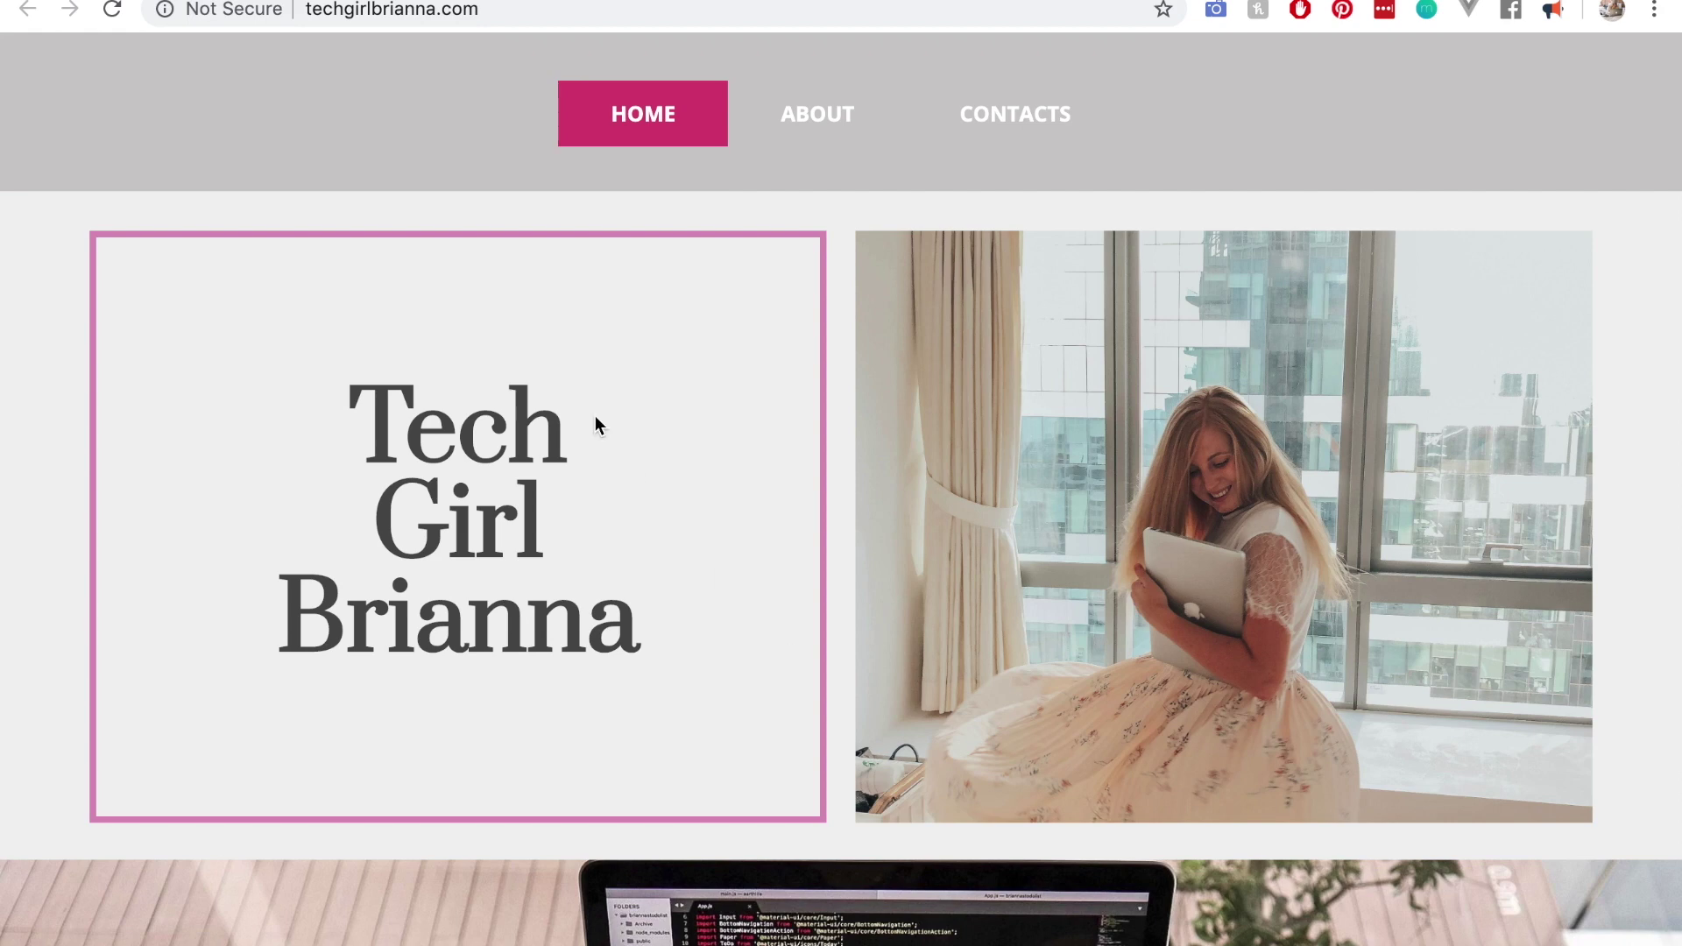
{"action": "key", "text": "ctrl+Tab"}
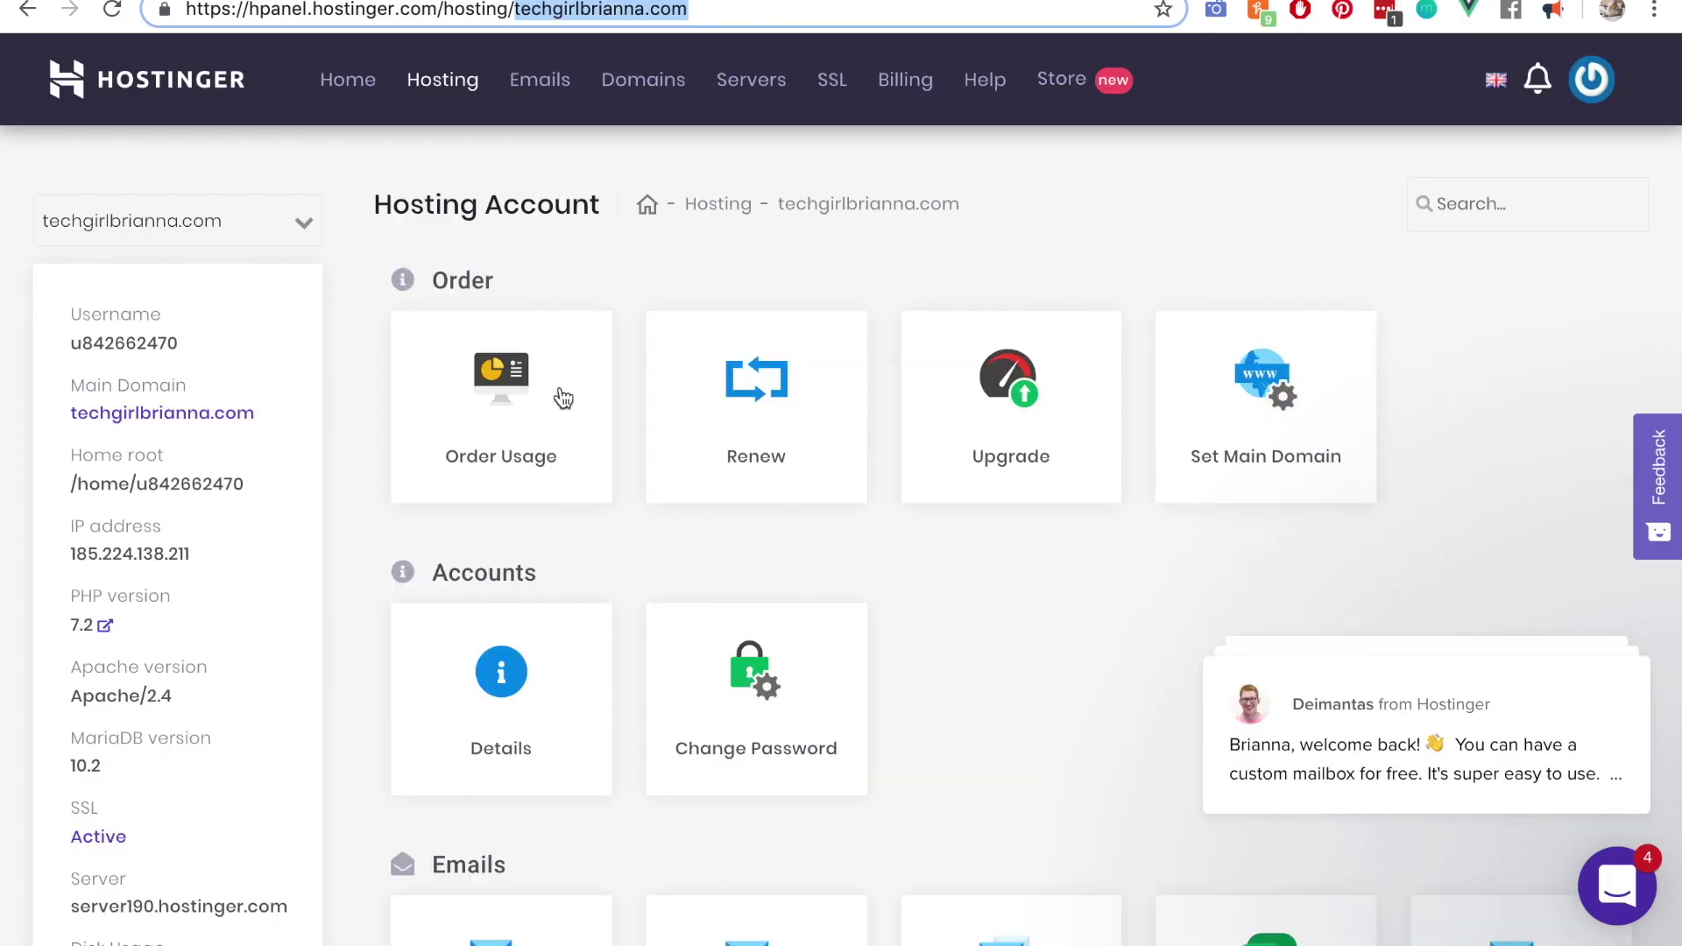
Step: Scroll the techgirlbrianna.com hosting account down to the Website section and open Website Builder
{"action": "scroll", "coordinate": [955, 606], "scroll_direction": "down", "scroll_amount": 2}
{"action": "scroll", "coordinate": [957, 614], "scroll_direction": "down", "scroll_amount": 3}
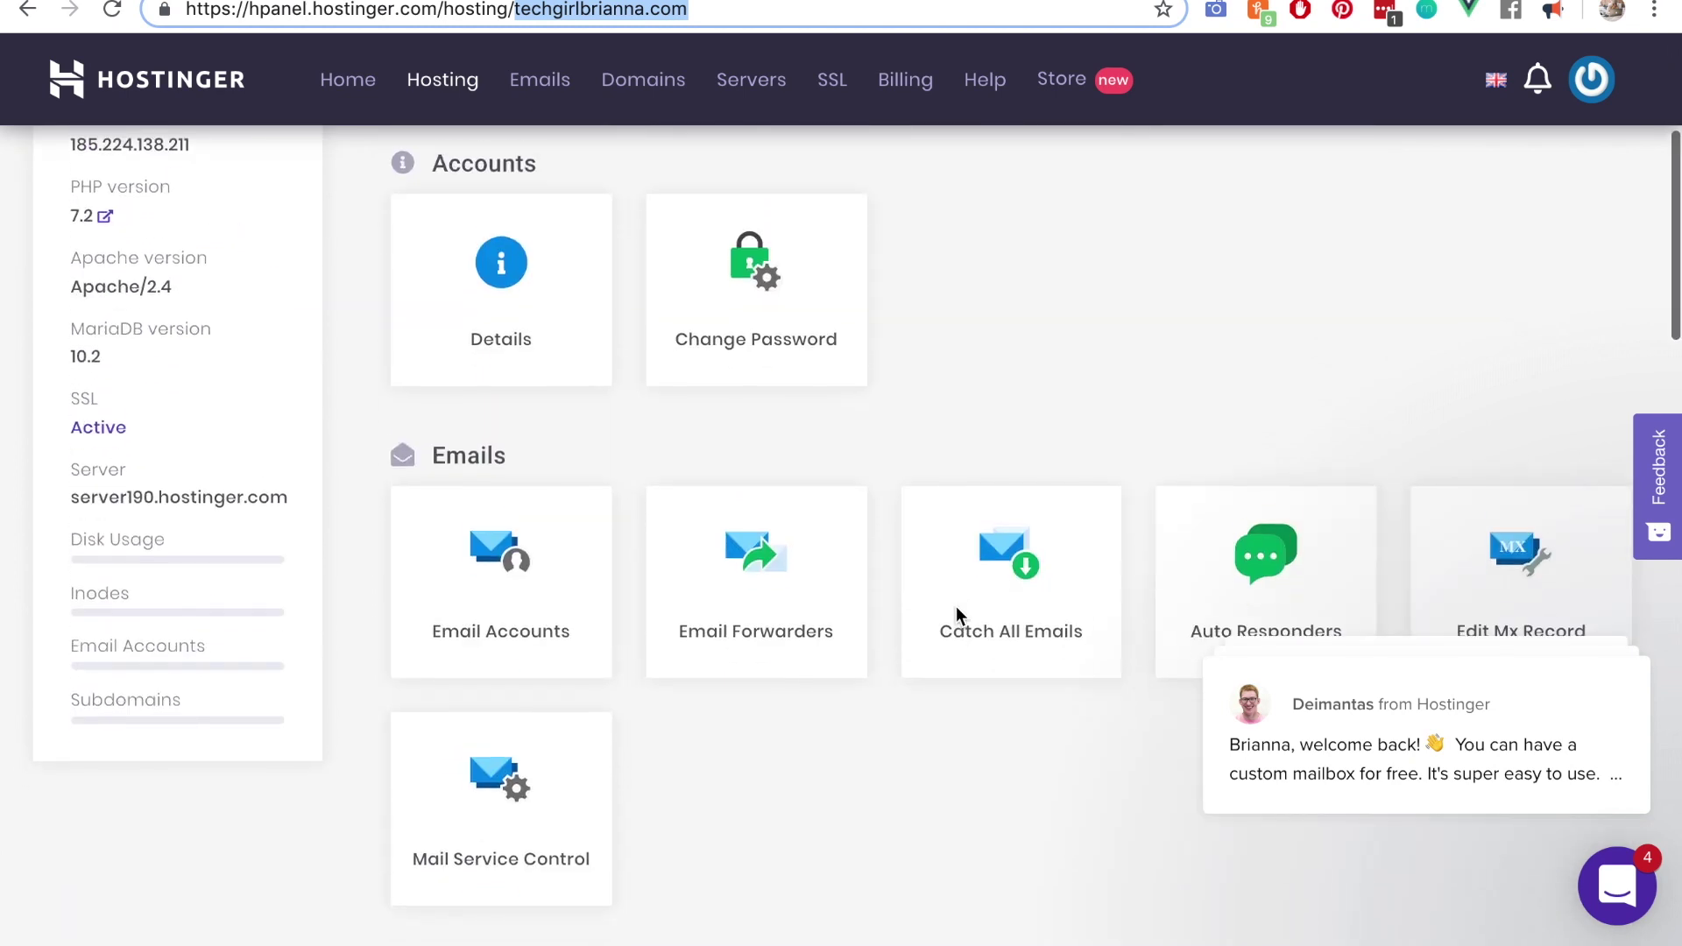
{"action": "scroll", "coordinate": [957, 612], "scroll_direction": "up", "scroll_amount": 5}
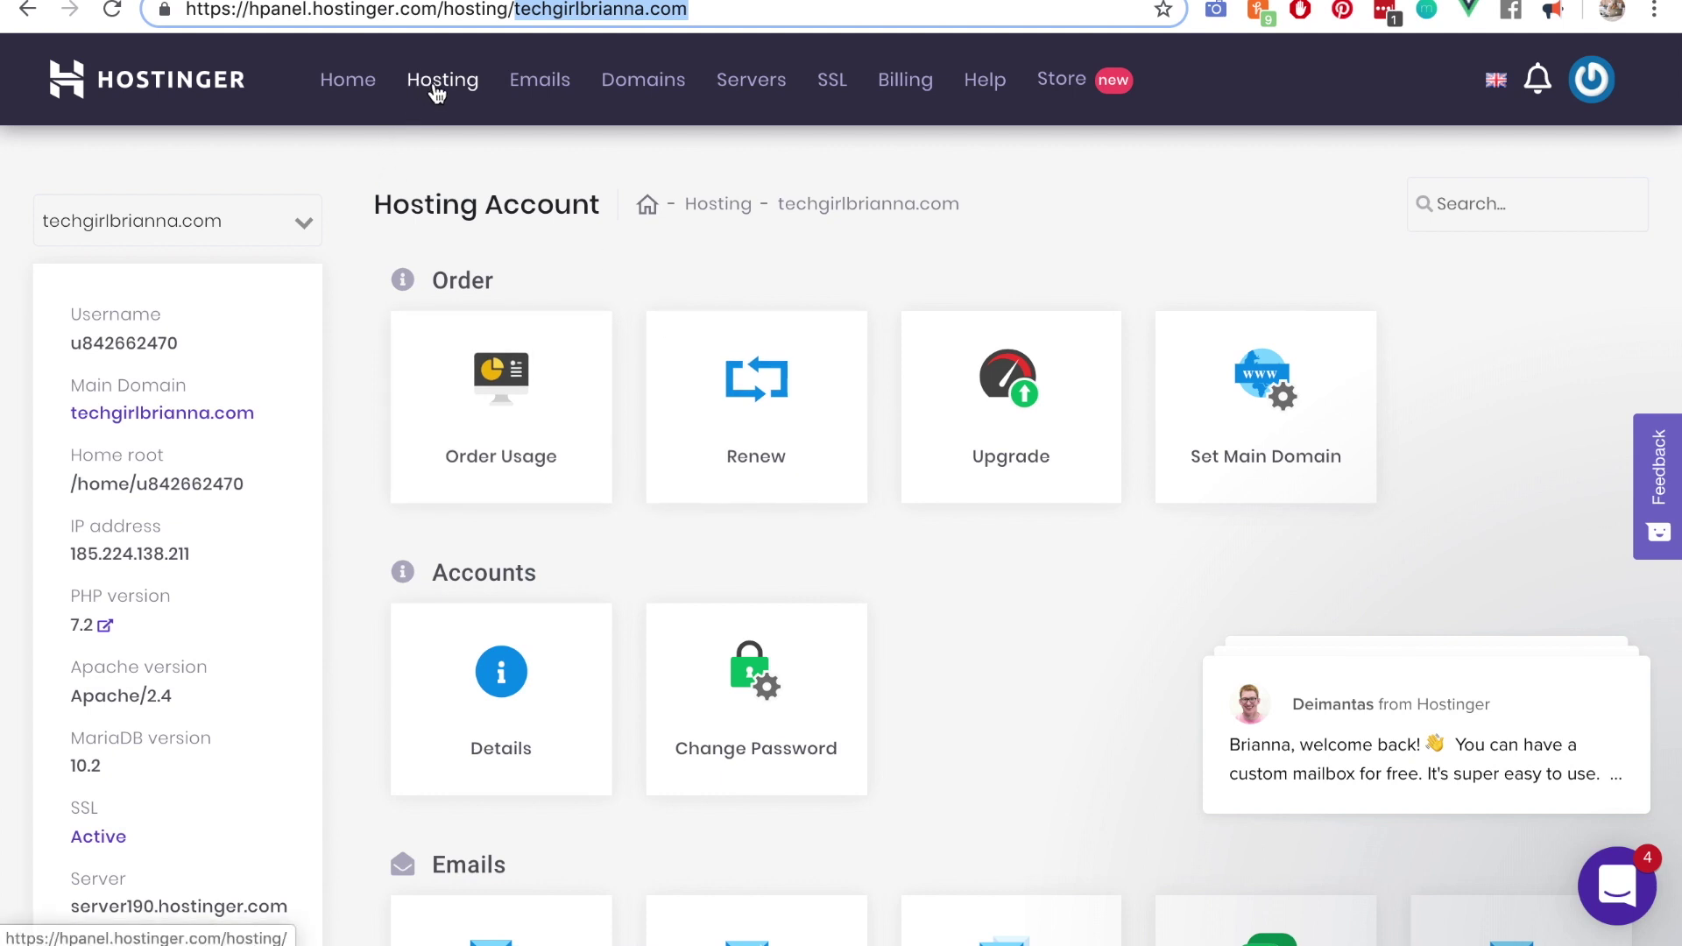
{"action": "left_click", "coordinate": [1078, 212]}
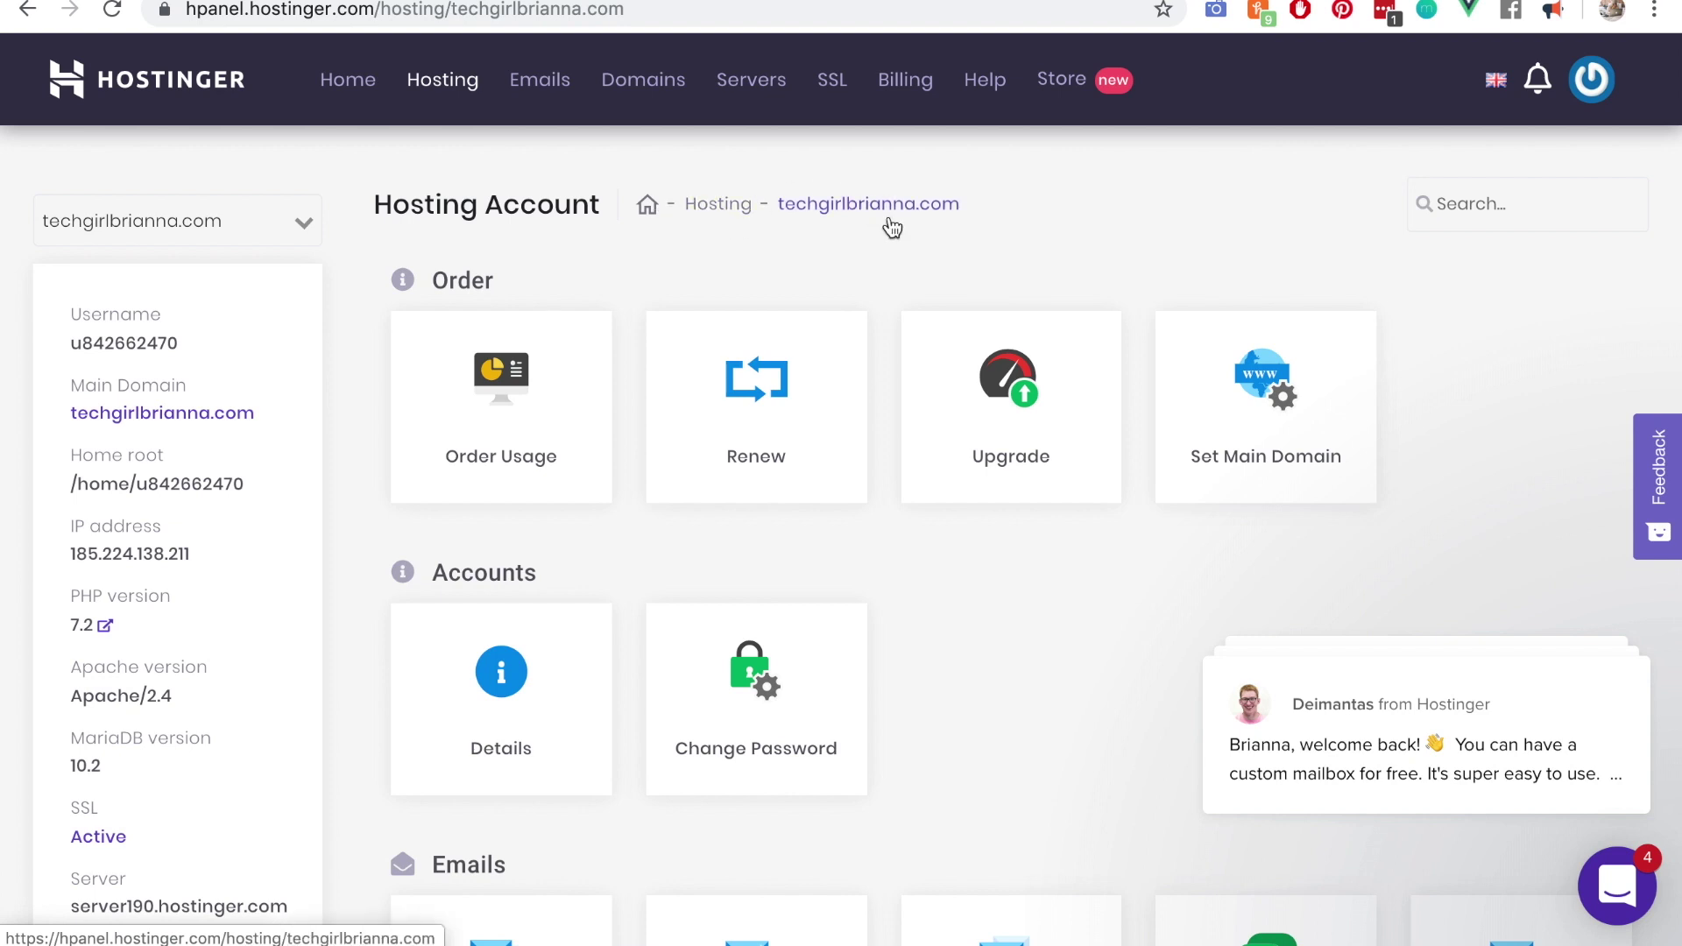
{"action": "scroll", "coordinate": [954, 435], "scroll_direction": "down", "scroll_amount": 3}
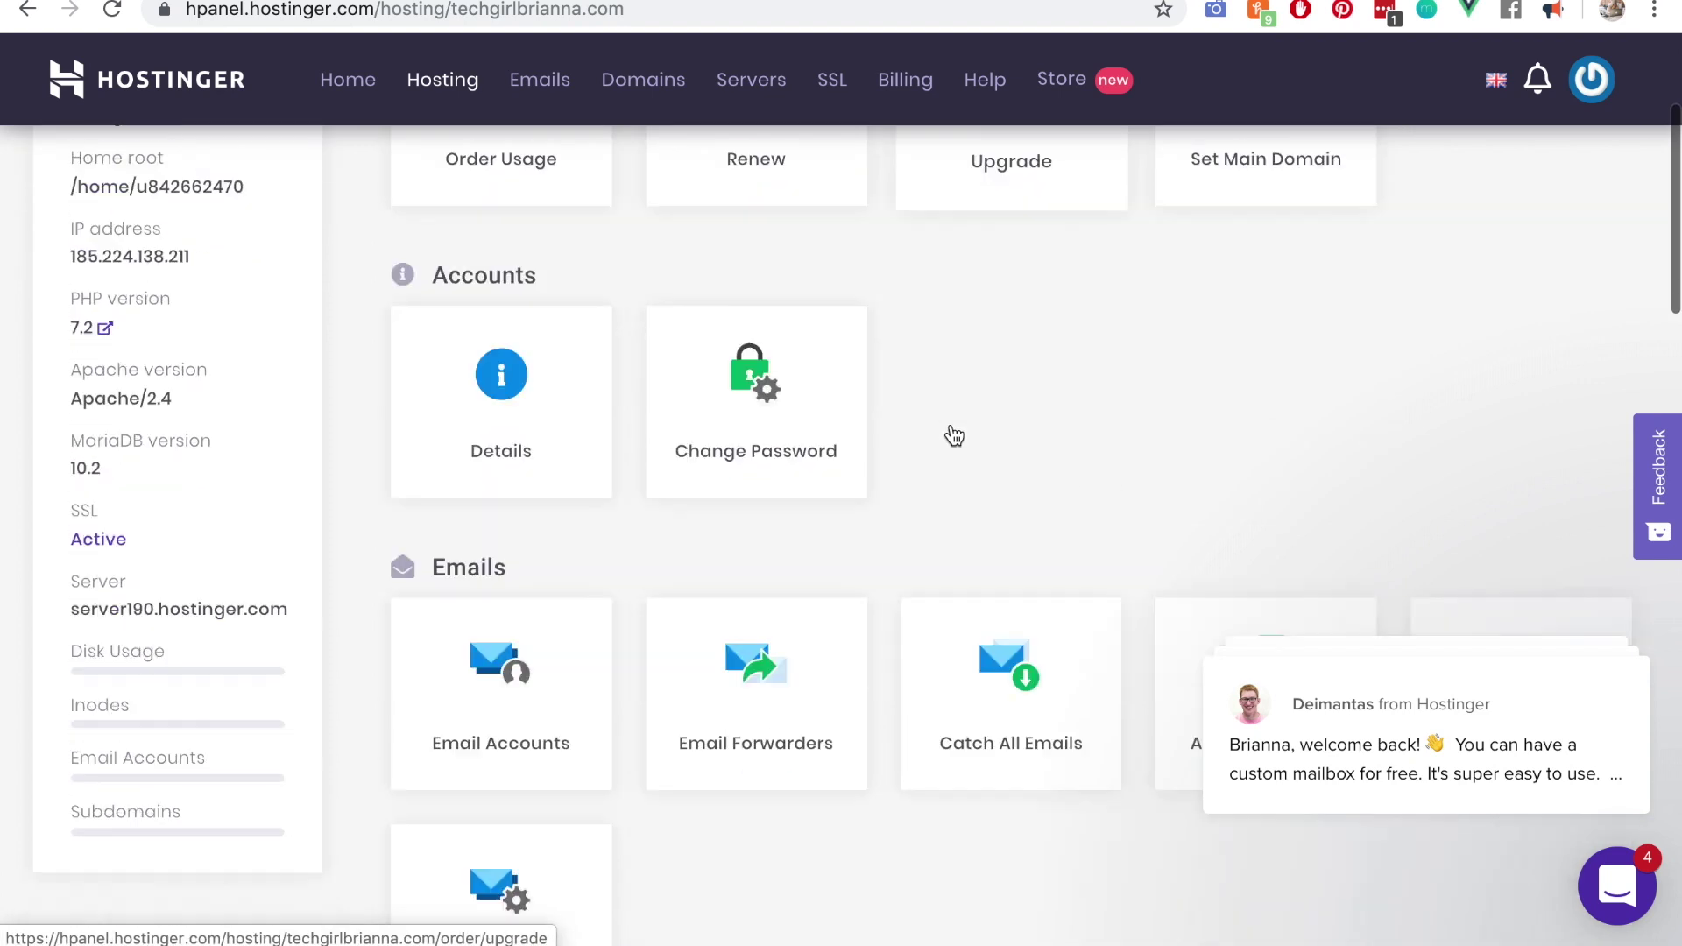
{"action": "scroll", "coordinate": [954, 435], "scroll_direction": "down", "scroll_amount": 5}
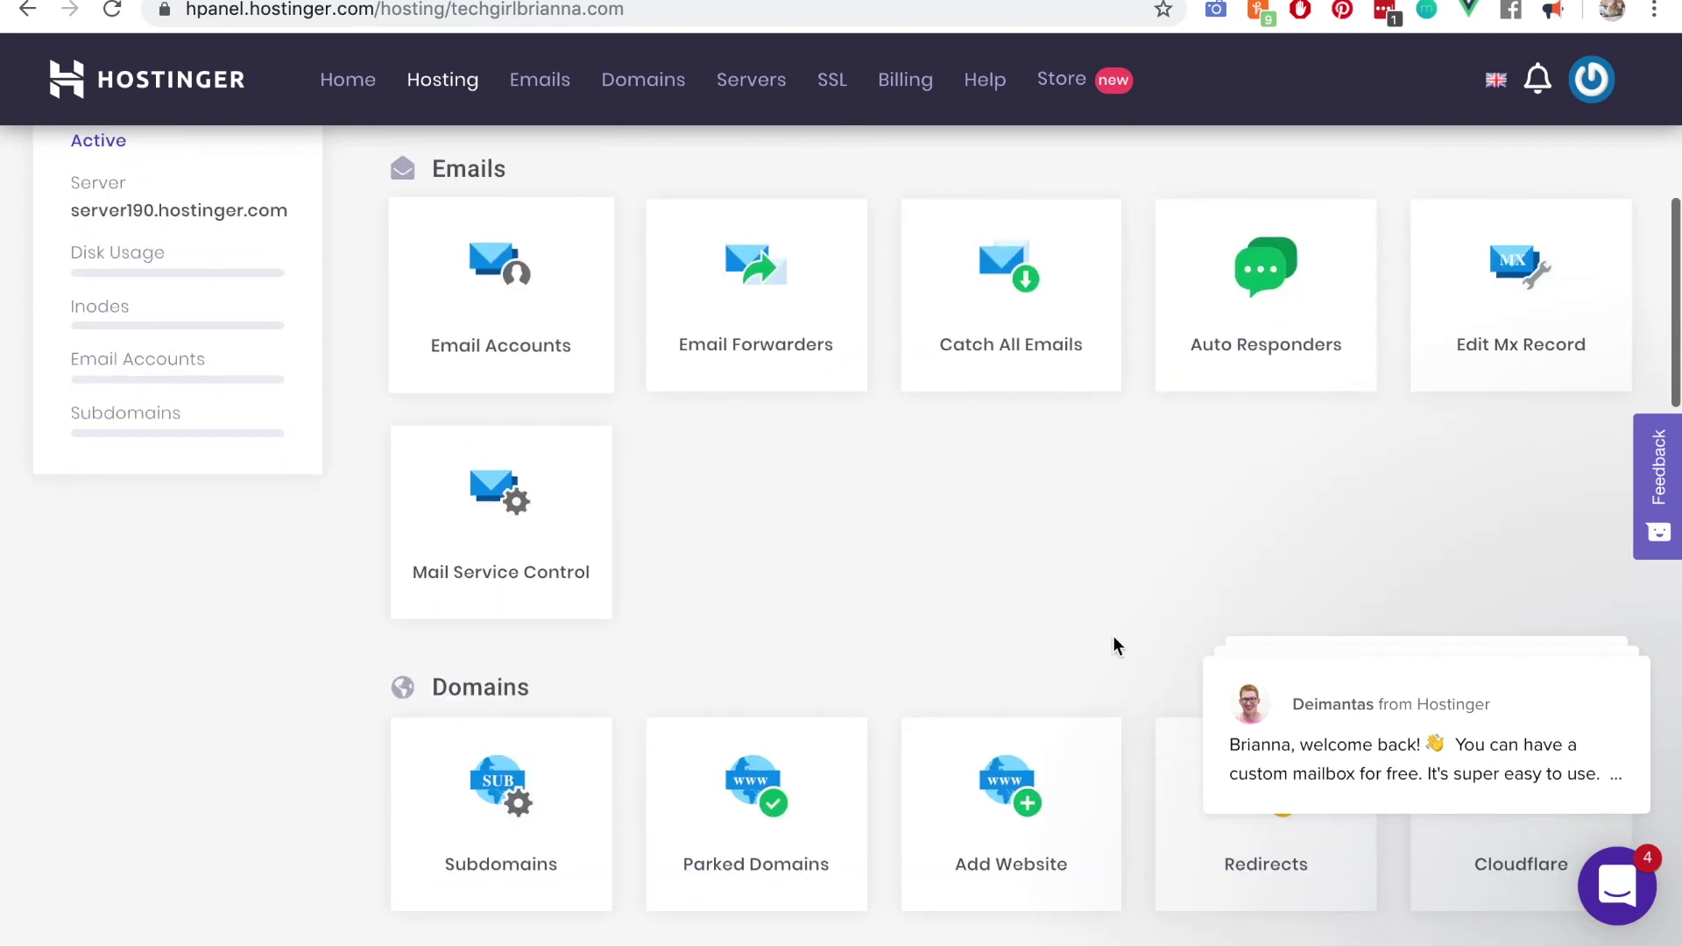
{"action": "scroll", "coordinate": [575, 387], "scroll_direction": "down", "scroll_amount": 9}
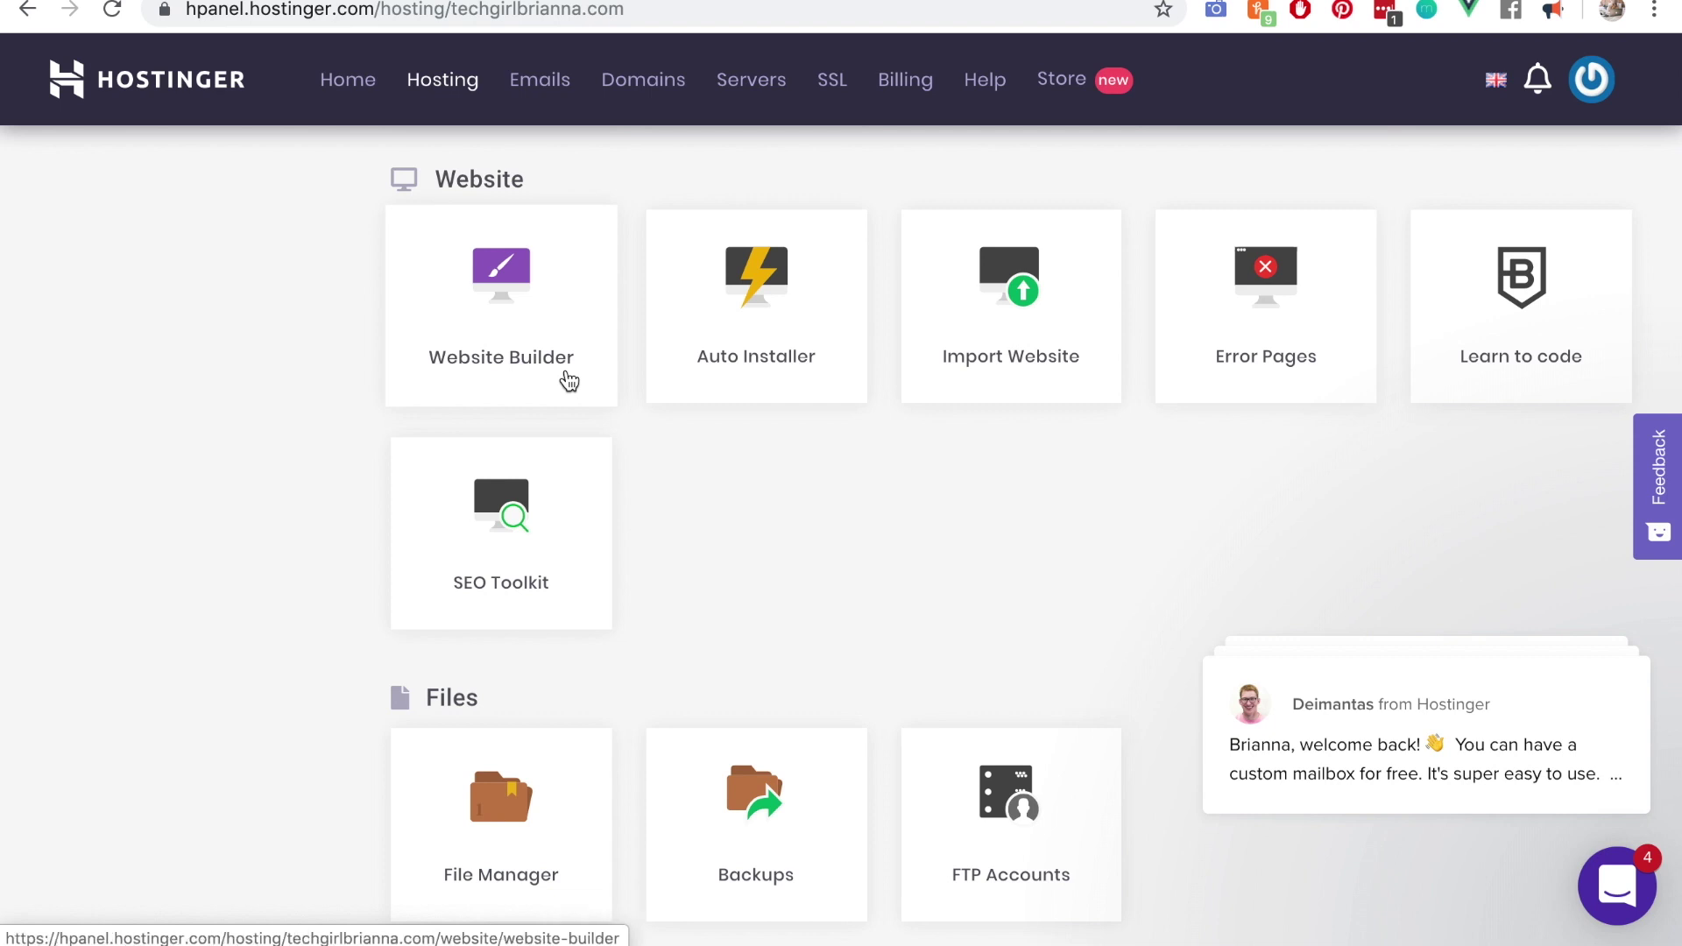
{"action": "left_click", "coordinate": [483, 321]}
Step: Launch the editor and preview the home page in desktop and tablet layouts
{"action": "left_click", "coordinate": [846, 373]}
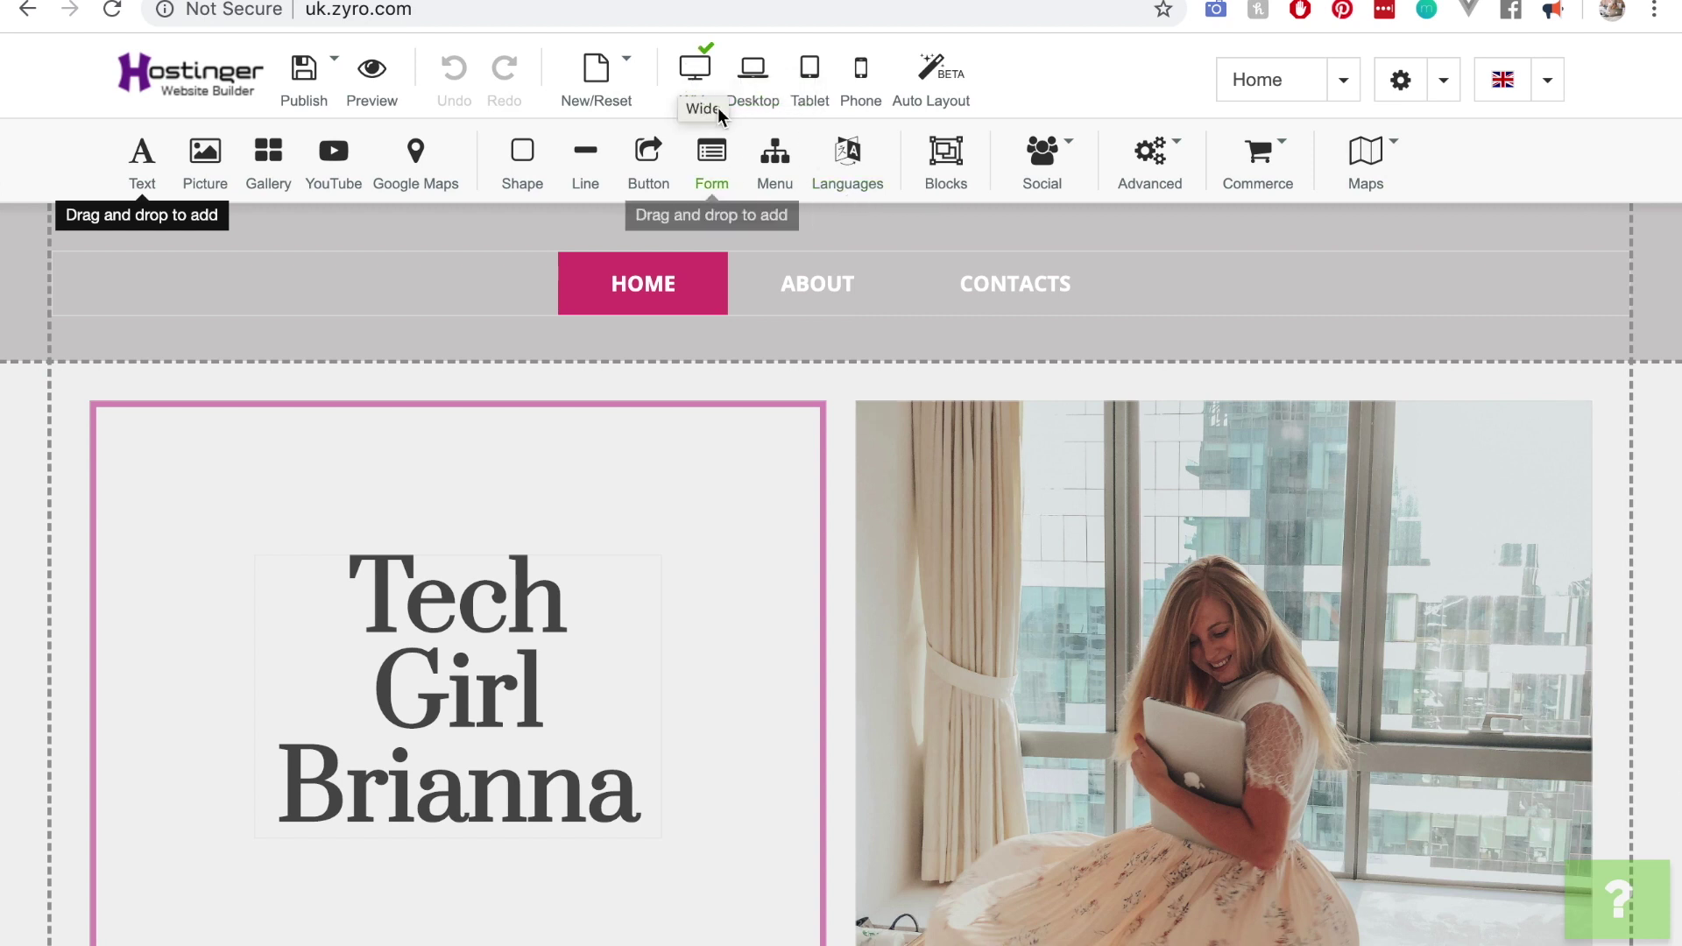
{"action": "left_click", "coordinate": [748, 107]}
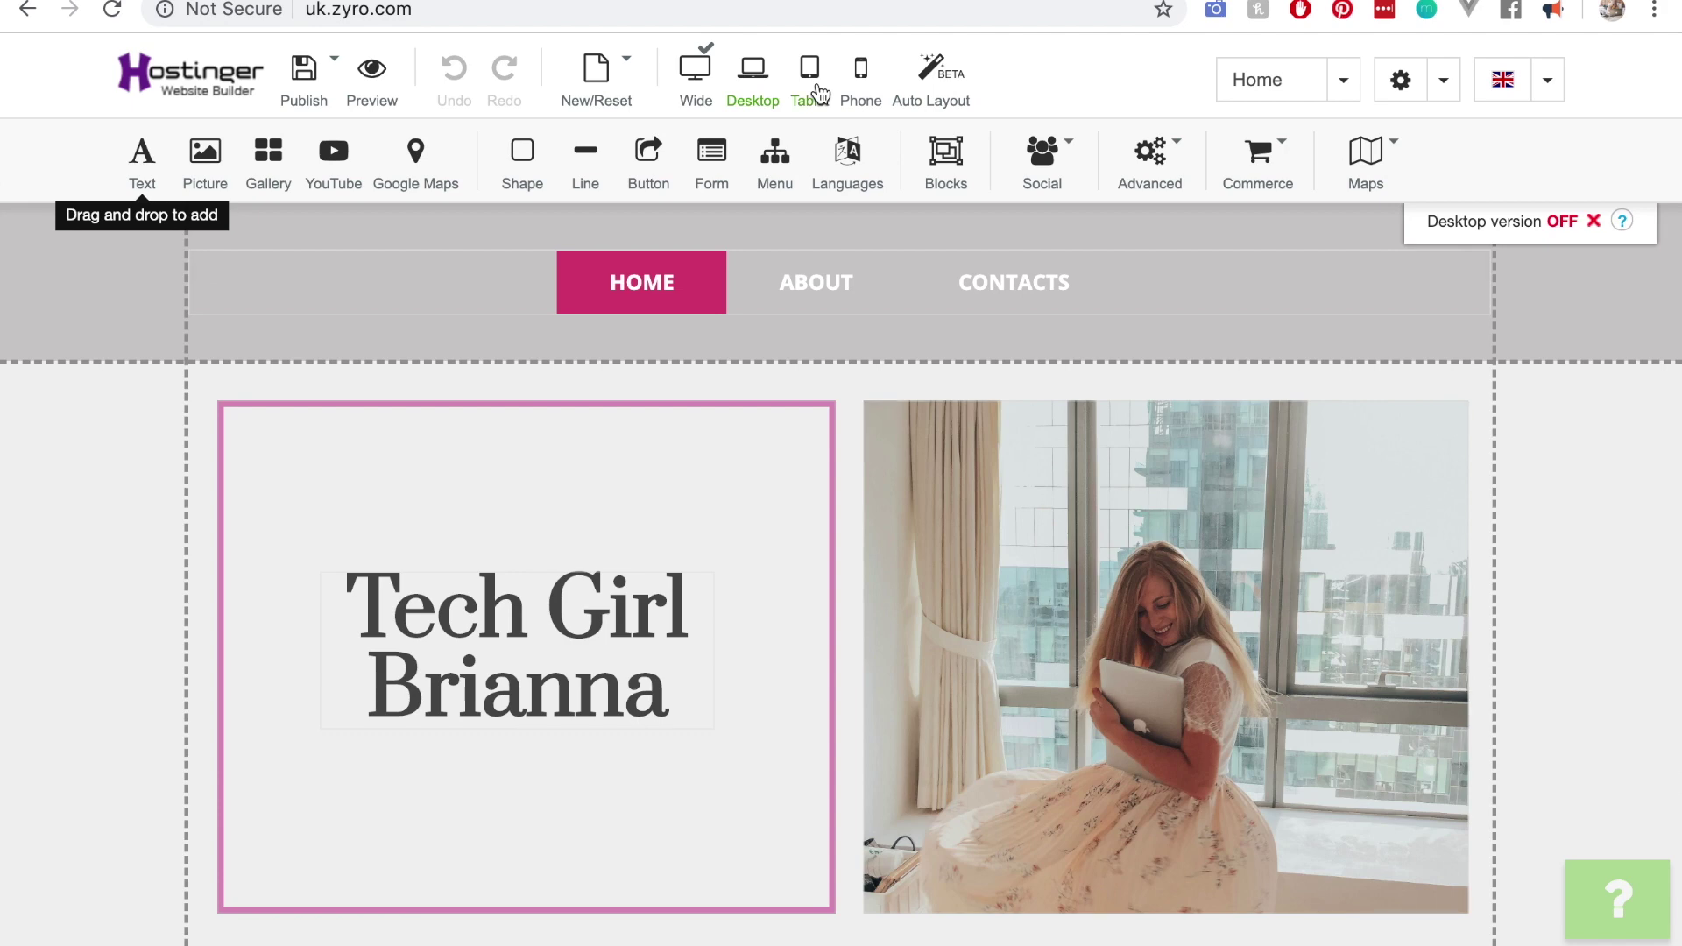
{"action": "left_click", "coordinate": [809, 74]}
{"action": "scroll", "coordinate": [941, 526], "scroll_direction": "down", "scroll_amount": 8}
{"action": "scroll", "coordinate": [944, 604], "scroll_direction": "down", "scroll_amount": 3}
{"action": "scroll", "coordinate": [942, 600], "scroll_direction": "up", "scroll_amount": 2}
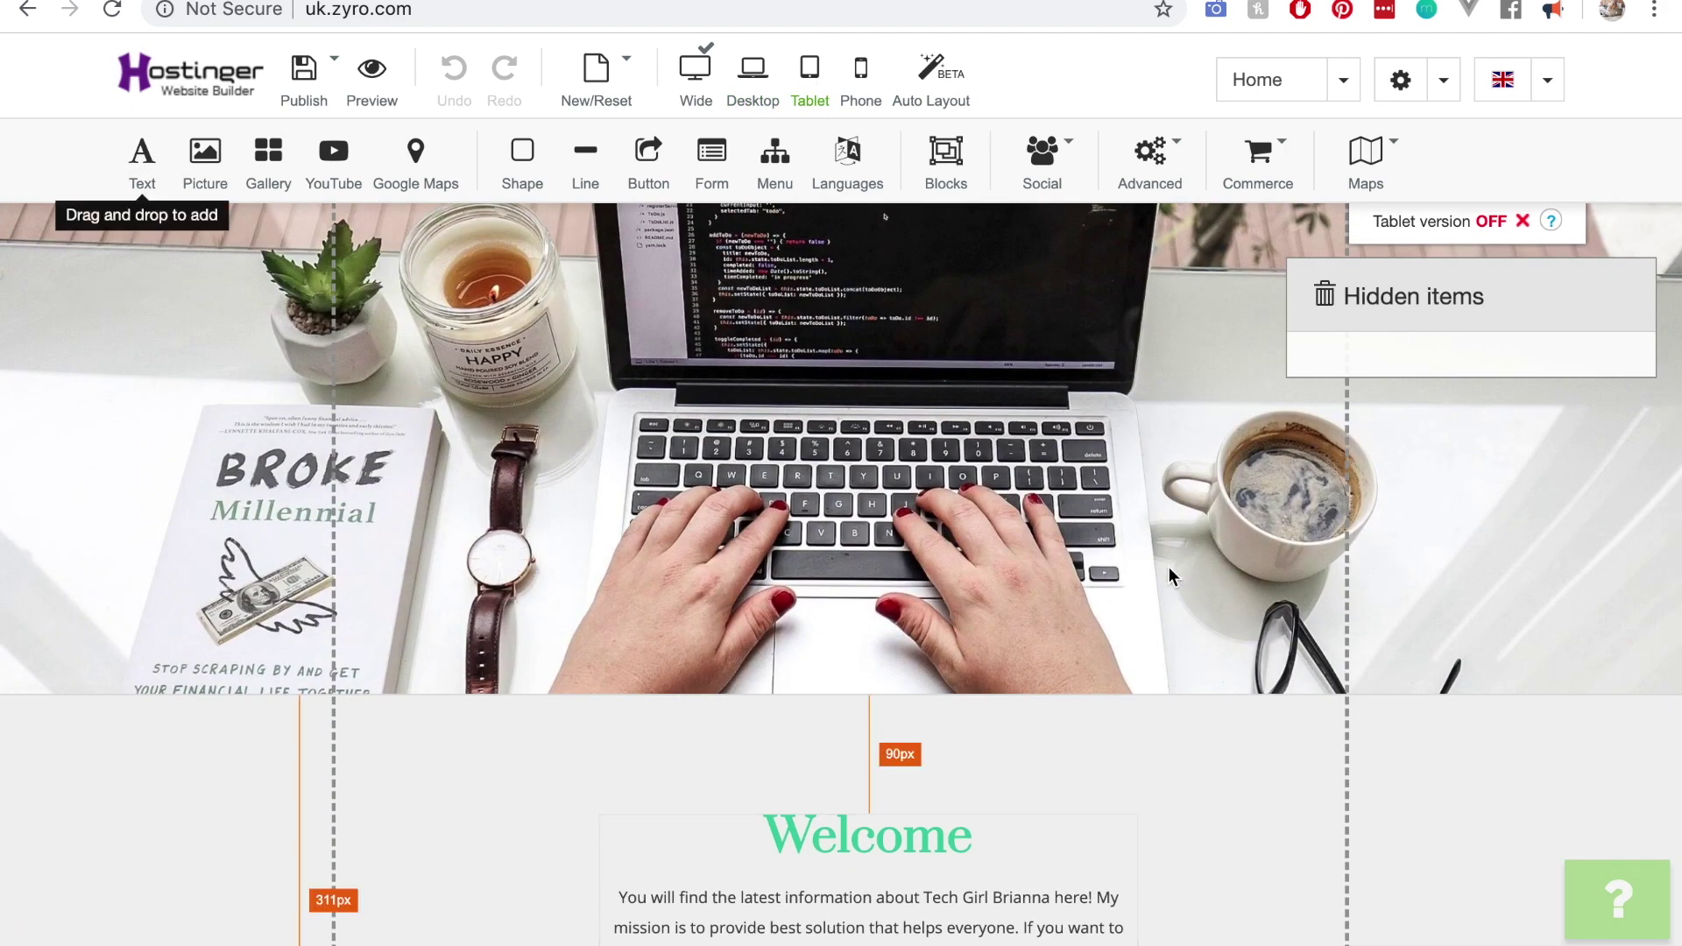
{"action": "scroll", "coordinate": [1051, 394], "scroll_direction": "up", "scroll_amount": 8}
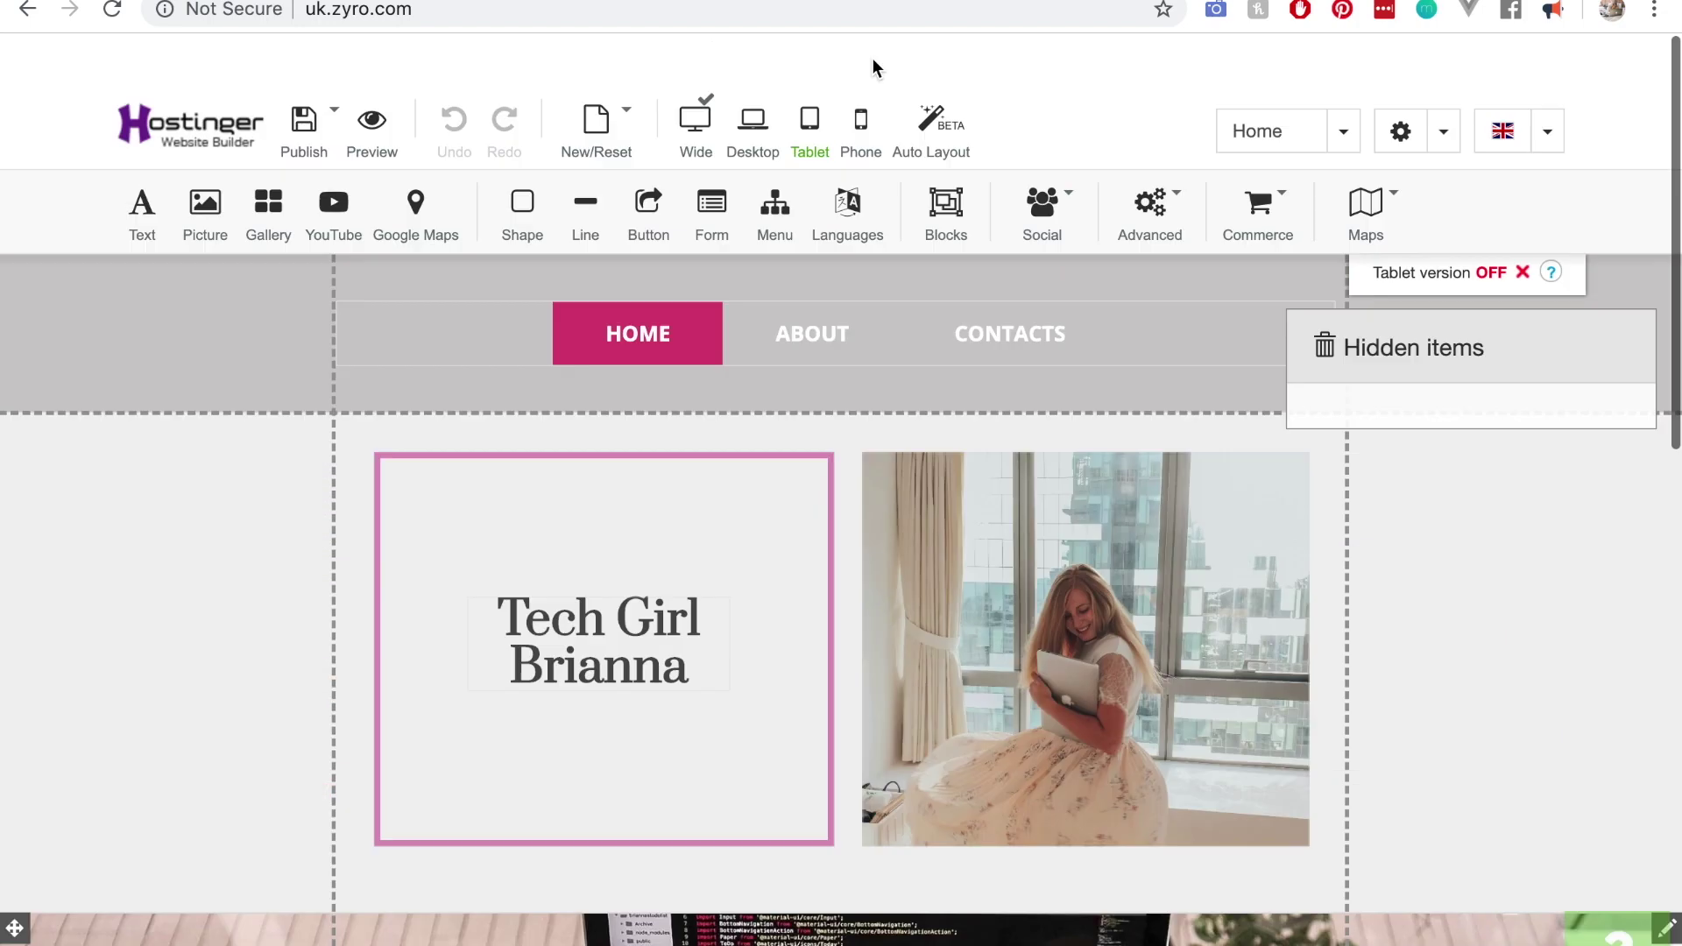
Step: Preview the home page in the phone layout, scrolling through its content
{"action": "left_click", "coordinate": [861, 70]}
{"action": "scroll", "coordinate": [987, 423], "scroll_direction": "down", "scroll_amount": 5}
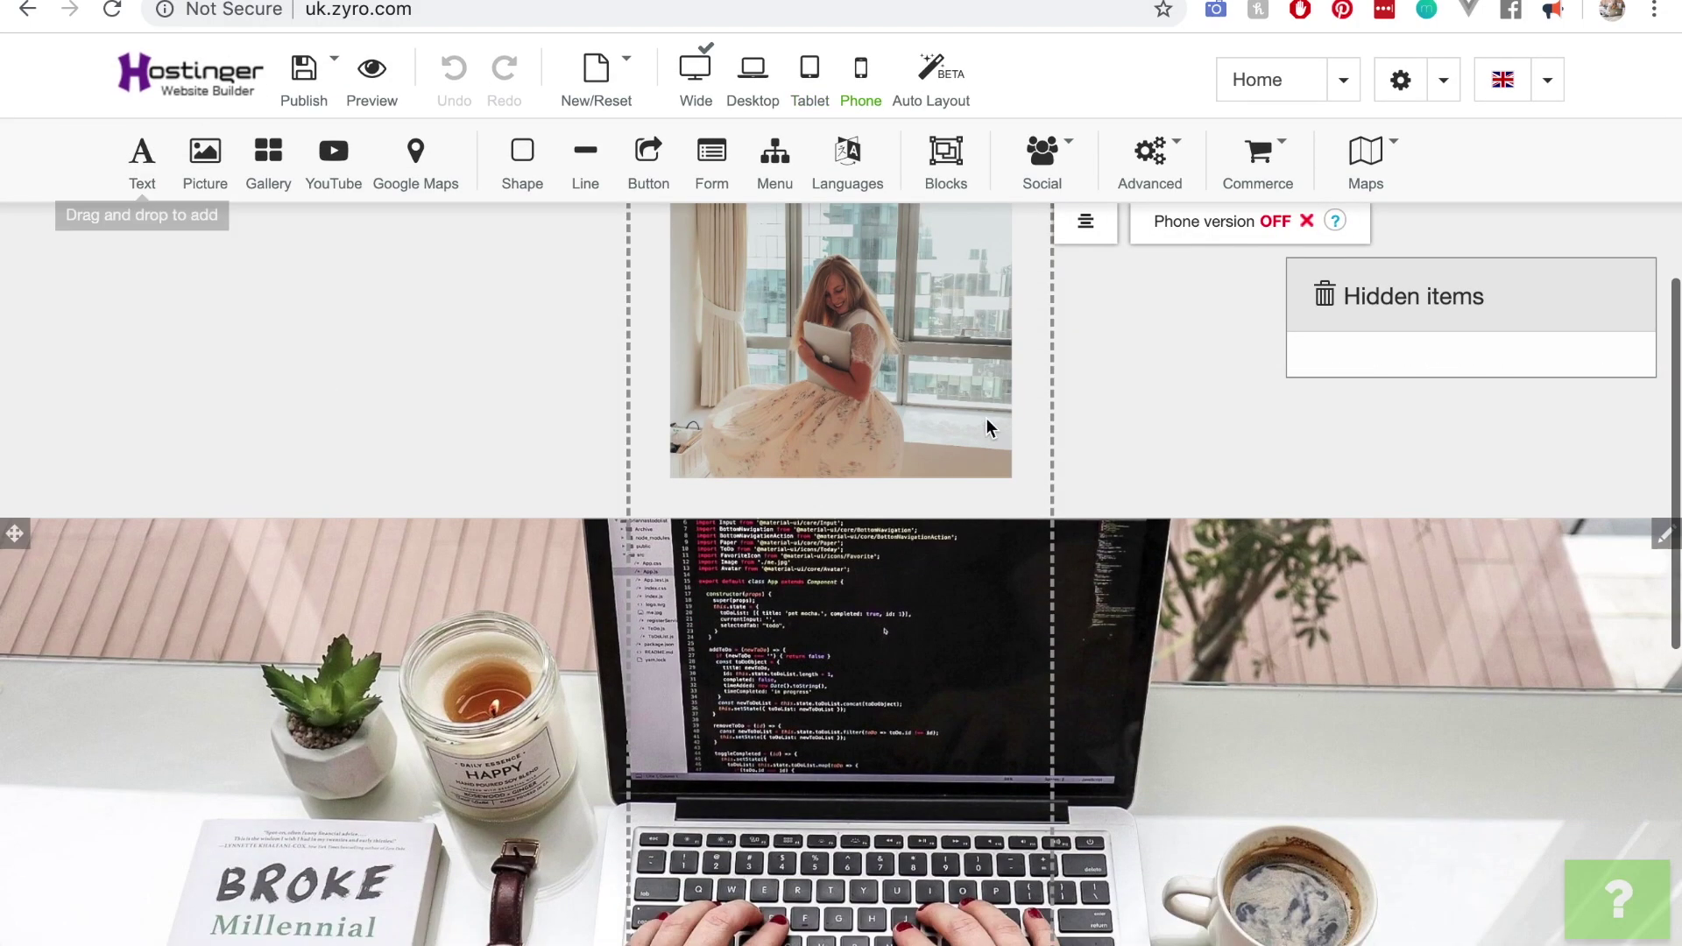
{"action": "scroll", "coordinate": [977, 385], "scroll_direction": "down", "scroll_amount": 3}
{"action": "scroll", "coordinate": [980, 388], "scroll_direction": "down", "scroll_amount": 5}
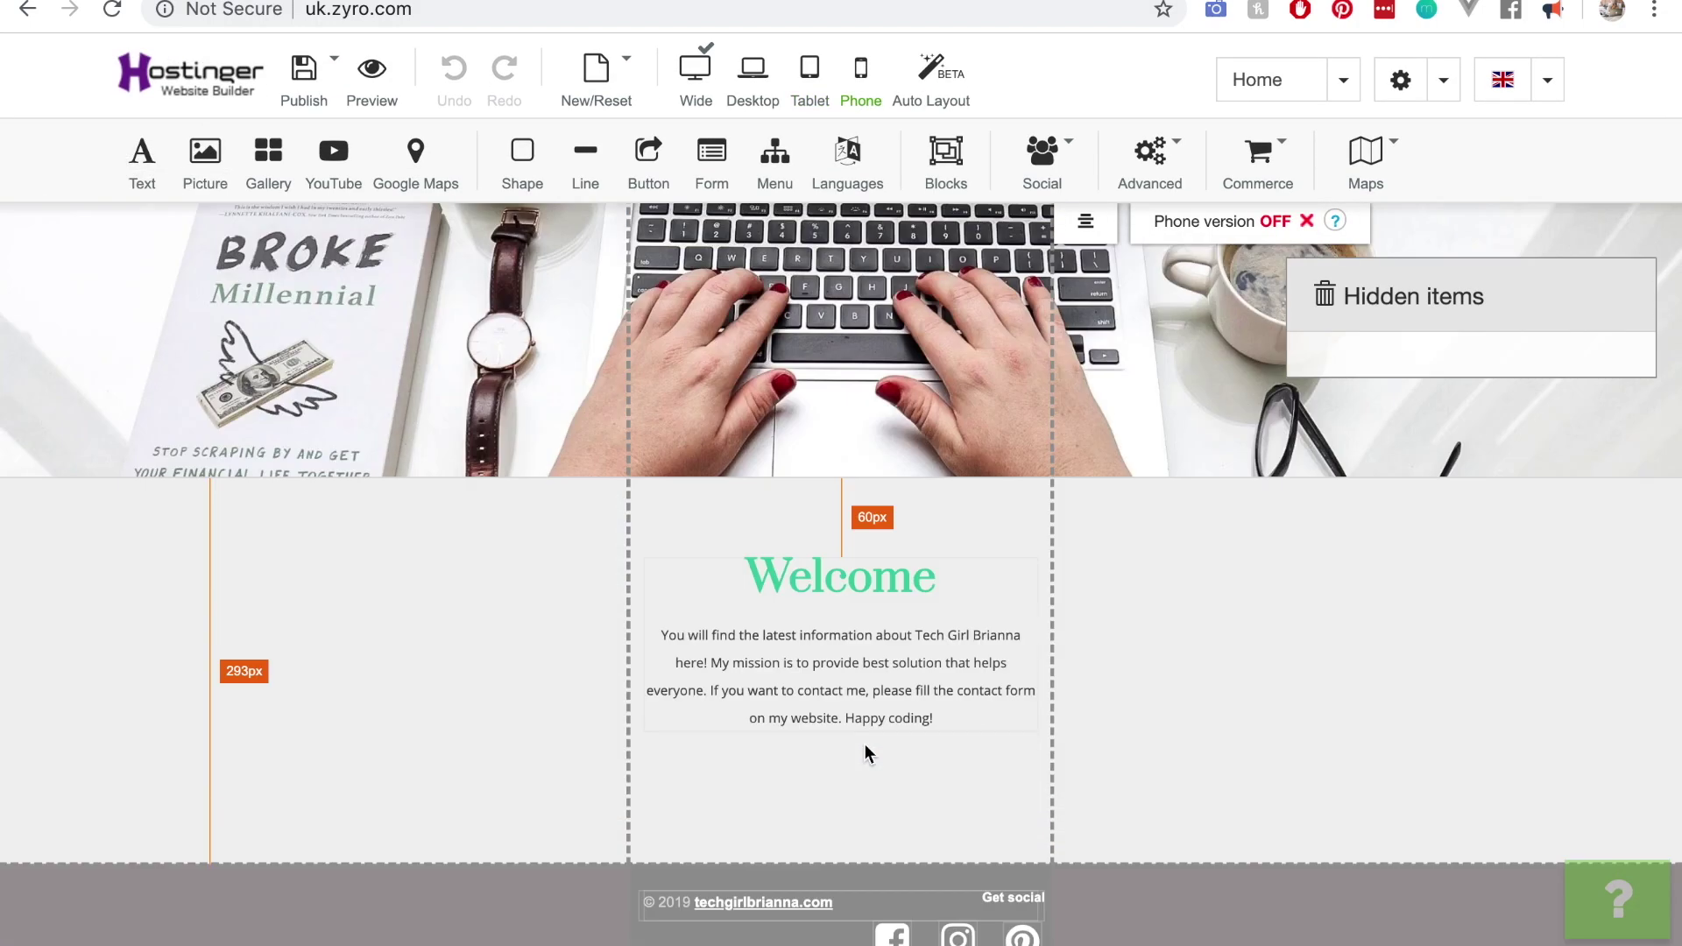
{"action": "scroll", "coordinate": [920, 462], "scroll_direction": "up", "scroll_amount": 4}
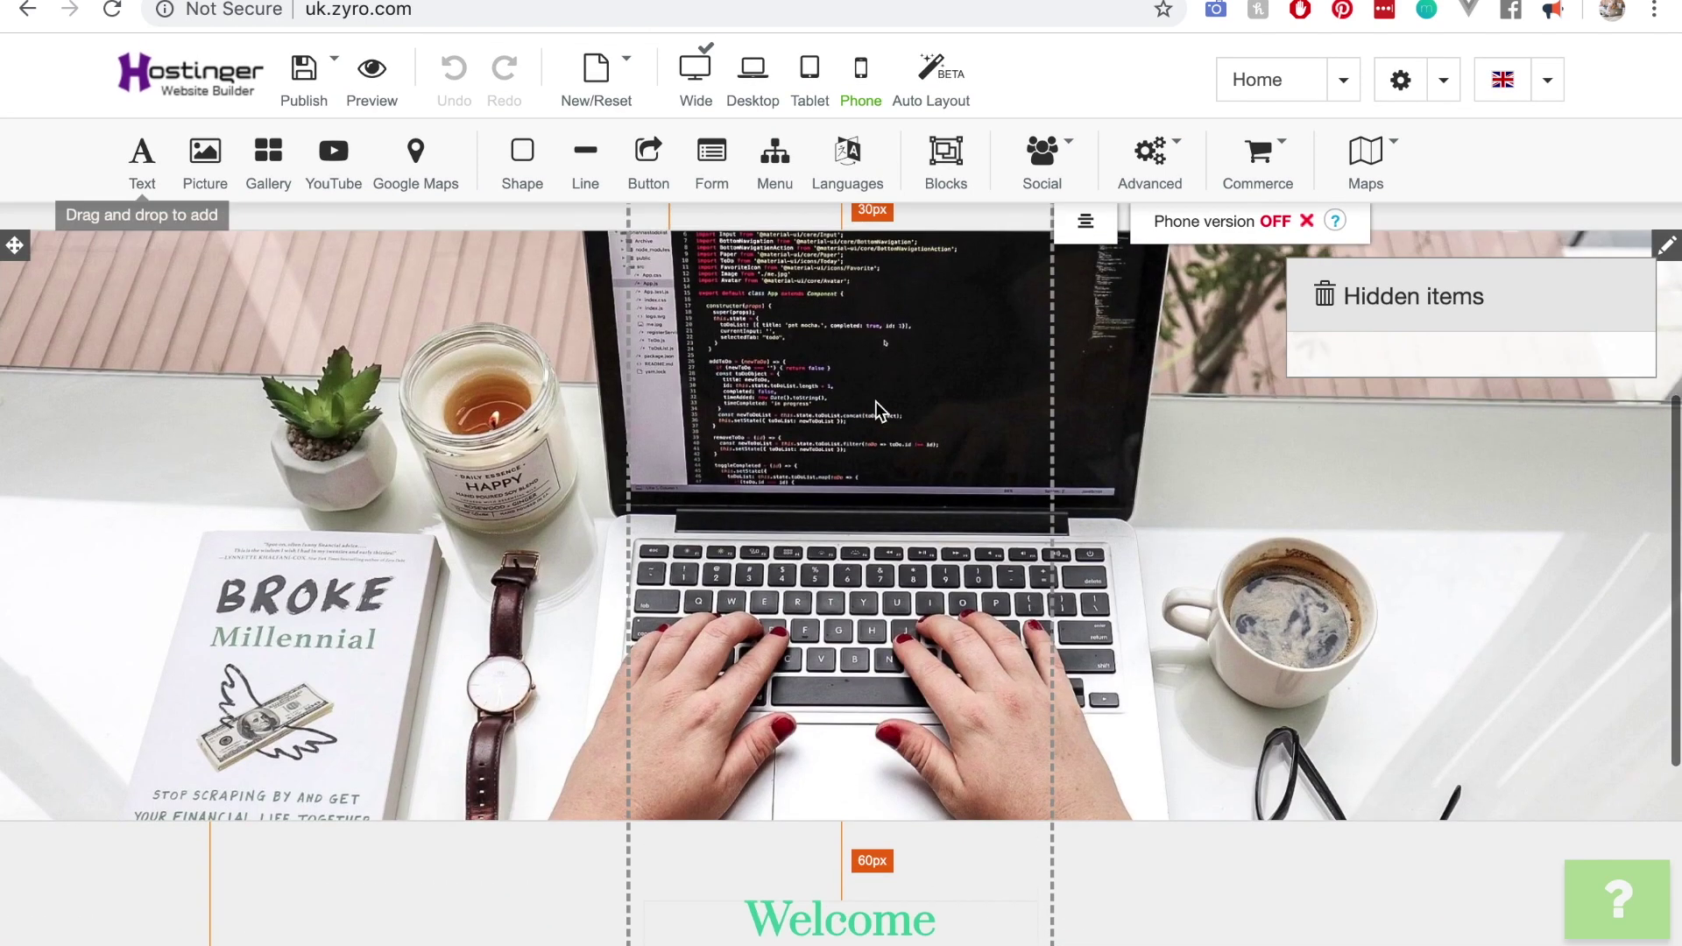
{"action": "scroll", "coordinate": [919, 464], "scroll_direction": "up", "scroll_amount": 6}
{"action": "scroll", "coordinate": [917, 465], "scroll_direction": "up", "scroll_amount": 2}
{"action": "scroll", "coordinate": [916, 458], "scroll_direction": "down", "scroll_amount": 10}
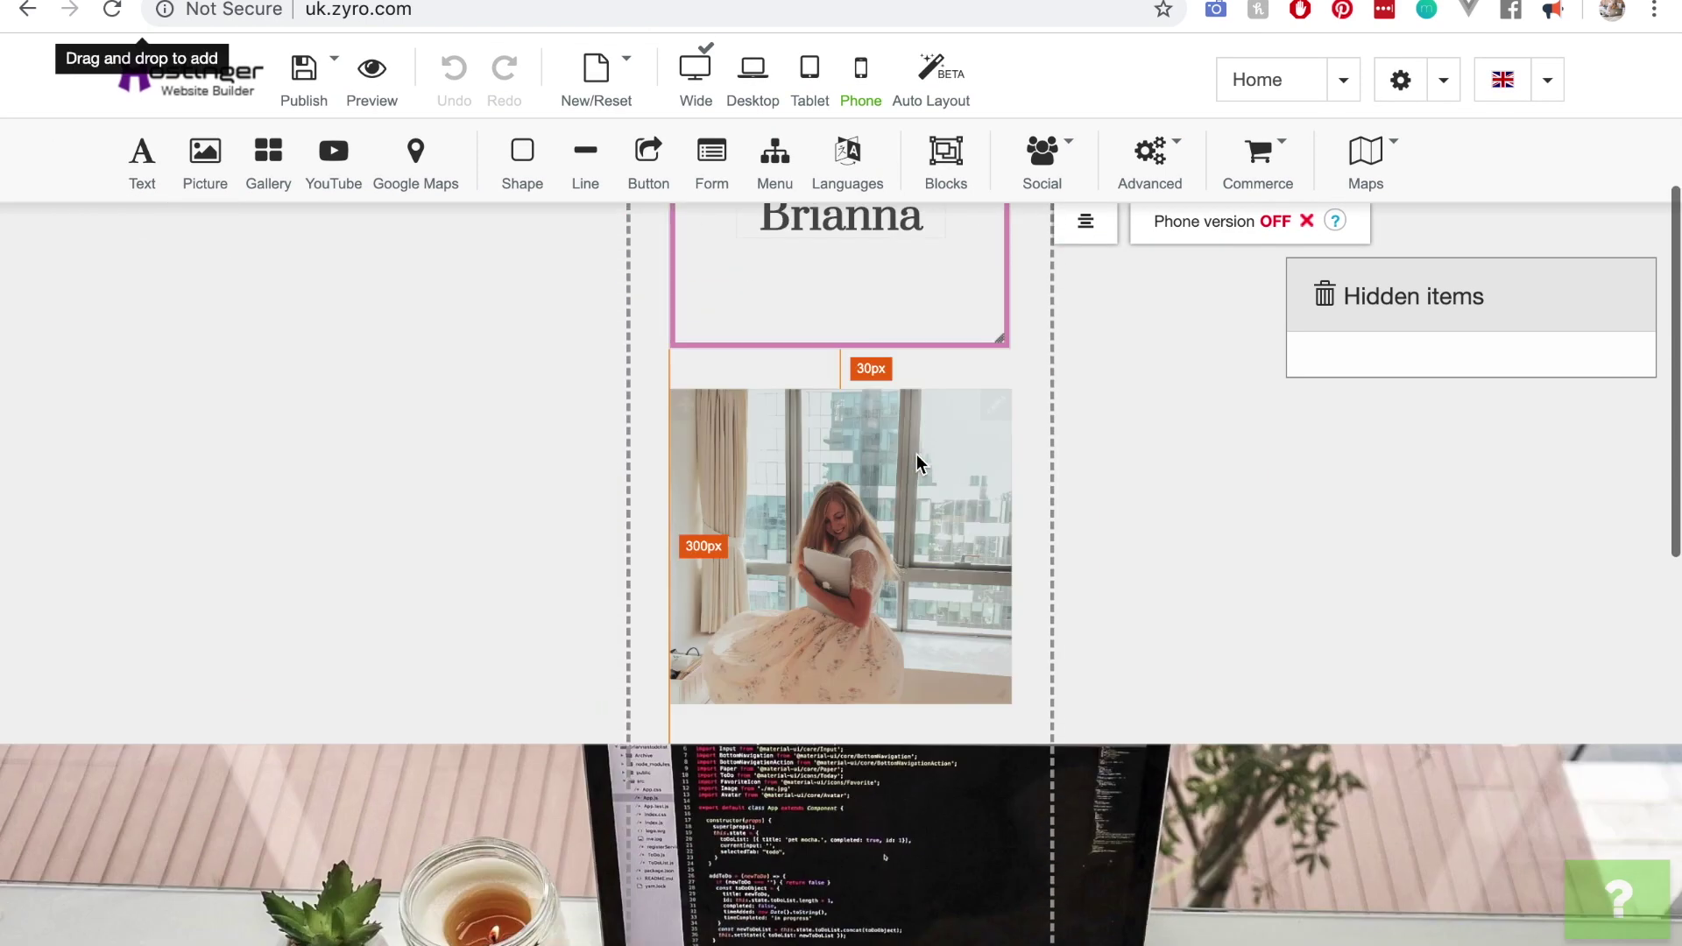
{"action": "scroll", "coordinate": [1445, 639], "scroll_direction": "up", "scroll_amount": 5}
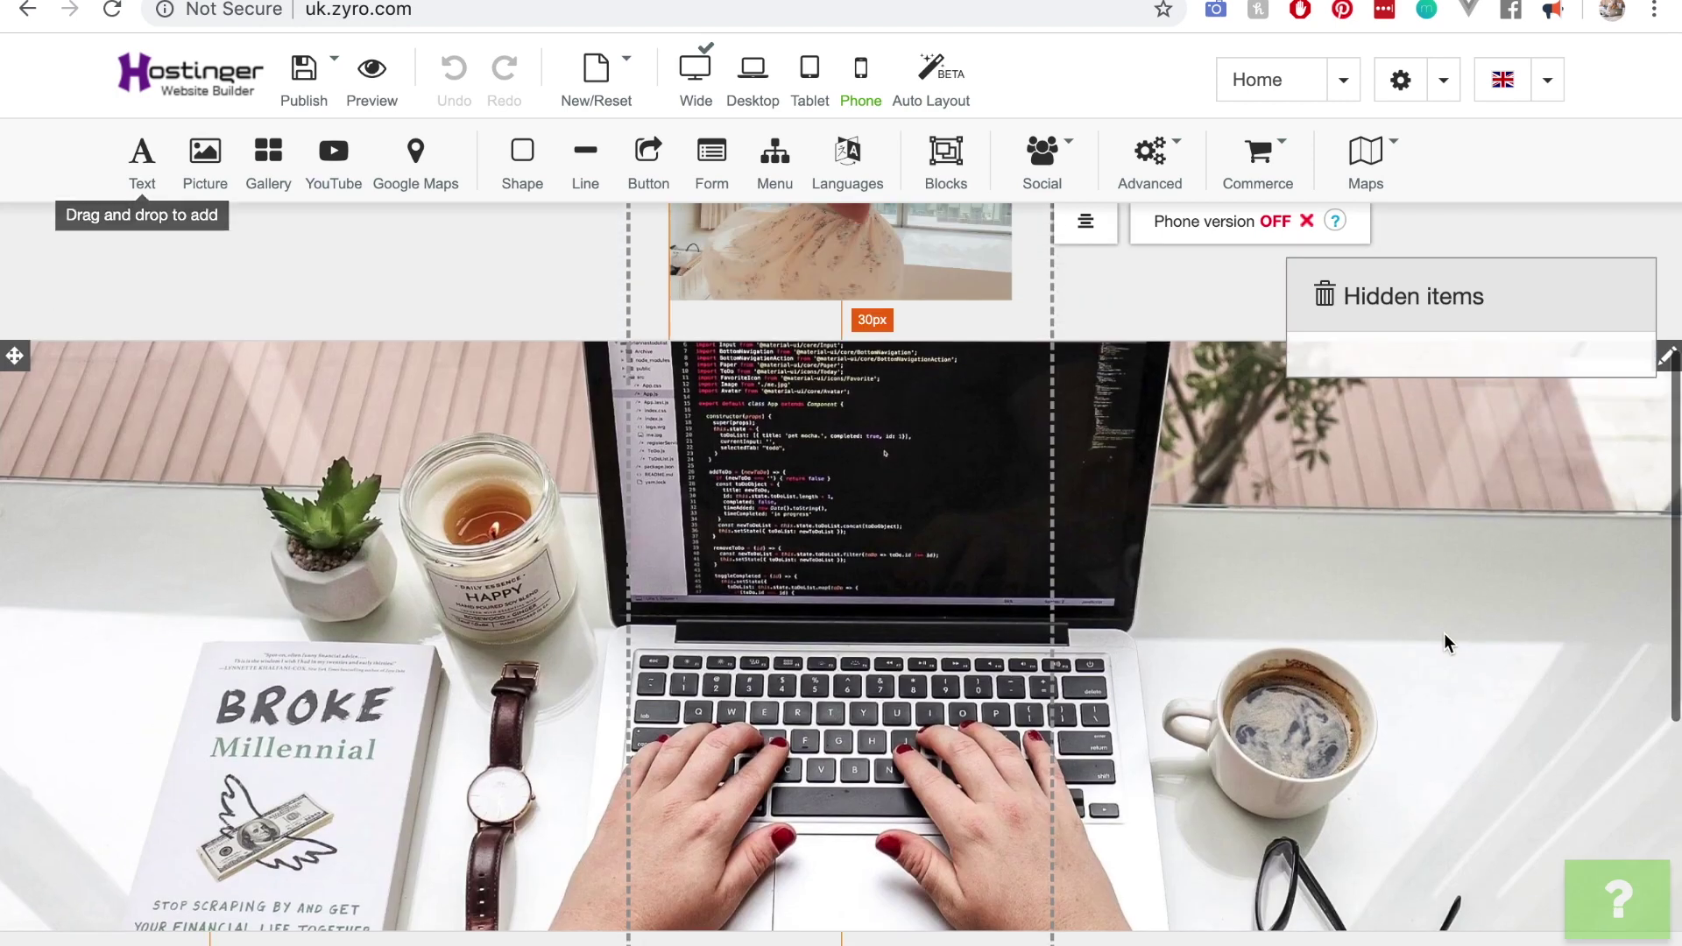
Step: Dismiss the photo element's action menu and return the editor to the wide desktop layout
{"action": "left_click", "coordinate": [1668, 358]}
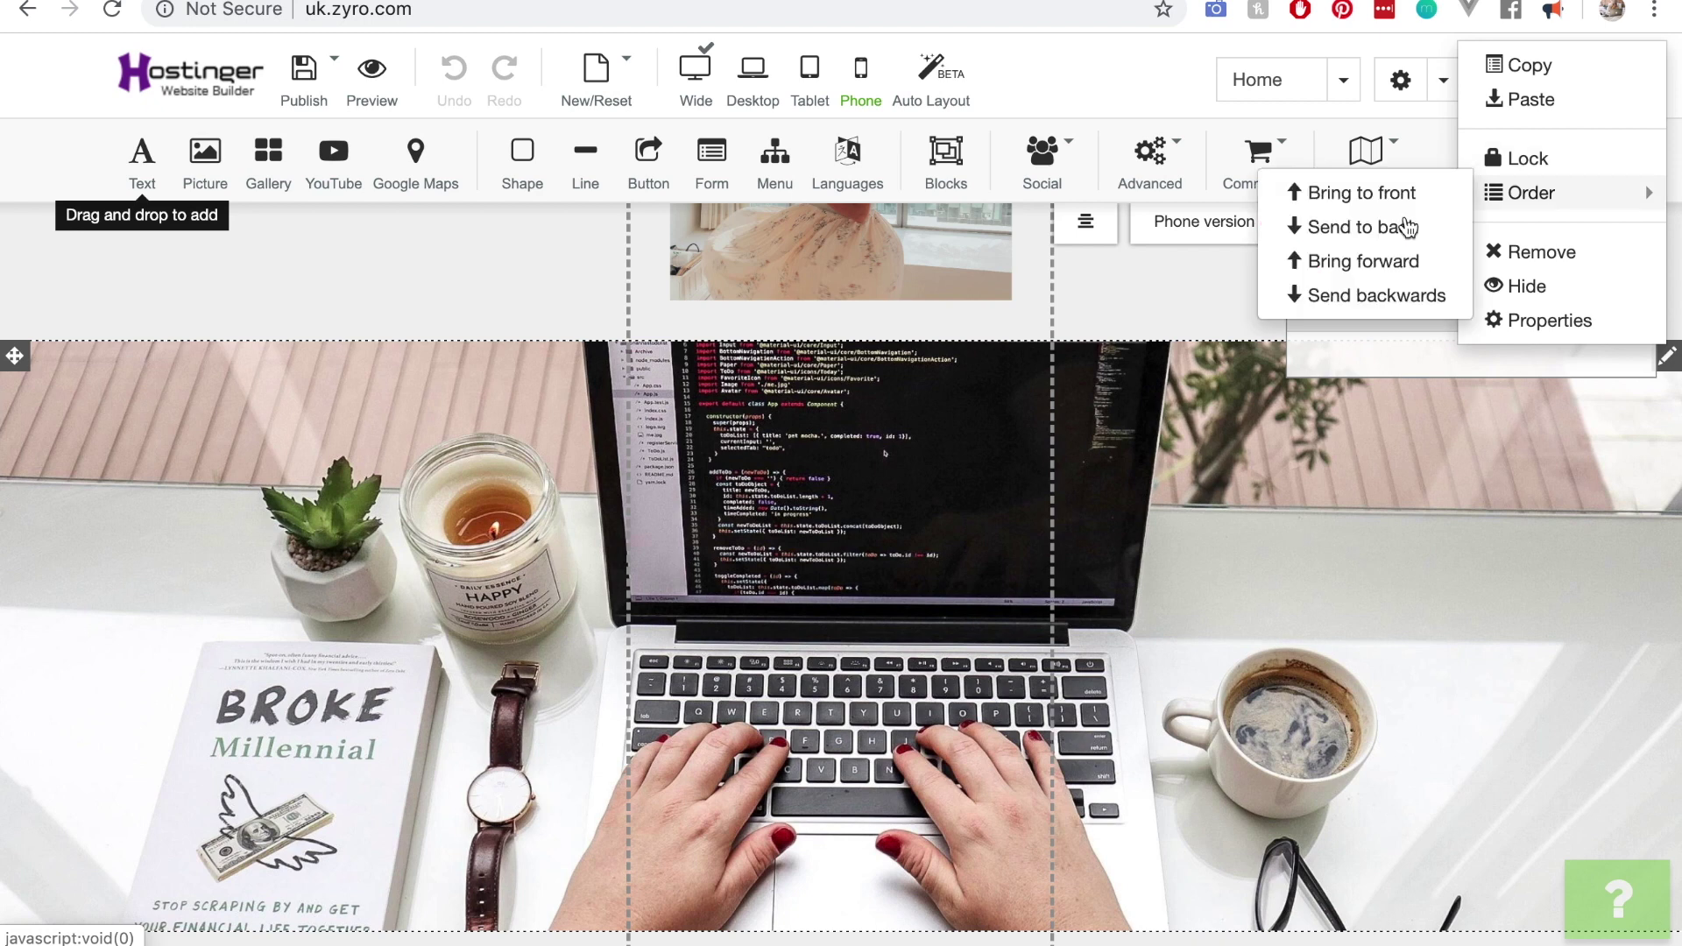
{"action": "scroll", "coordinate": [1173, 324], "scroll_direction": "up", "scroll_amount": 10}
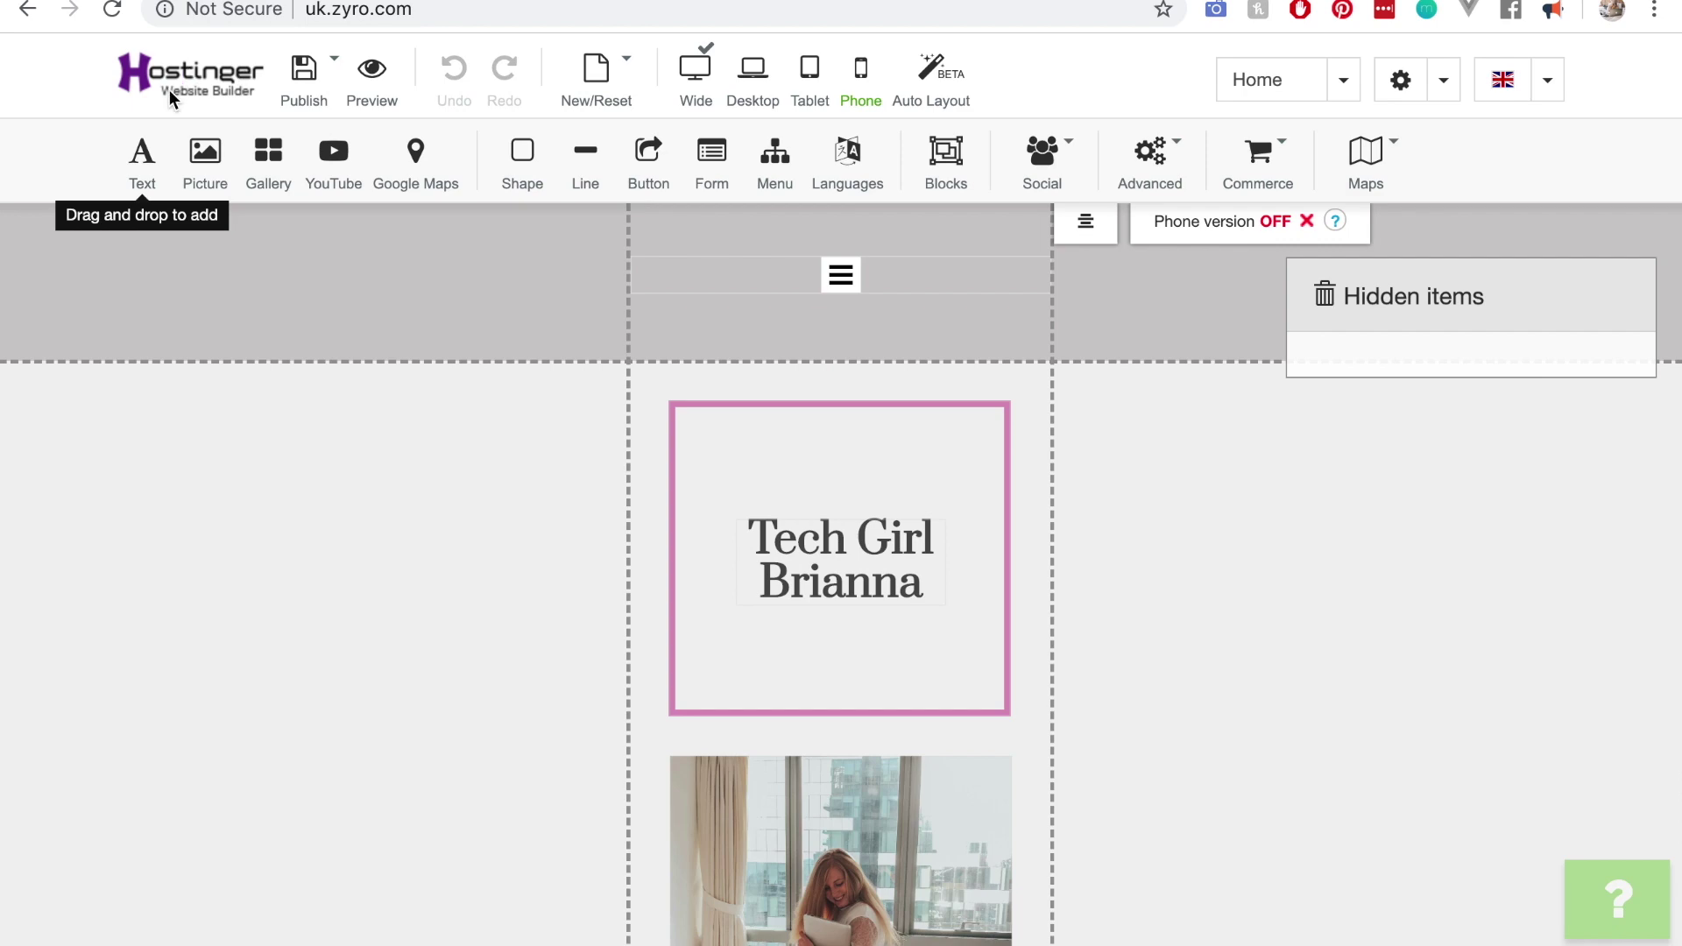
{"action": "left_click", "coordinate": [695, 70]}
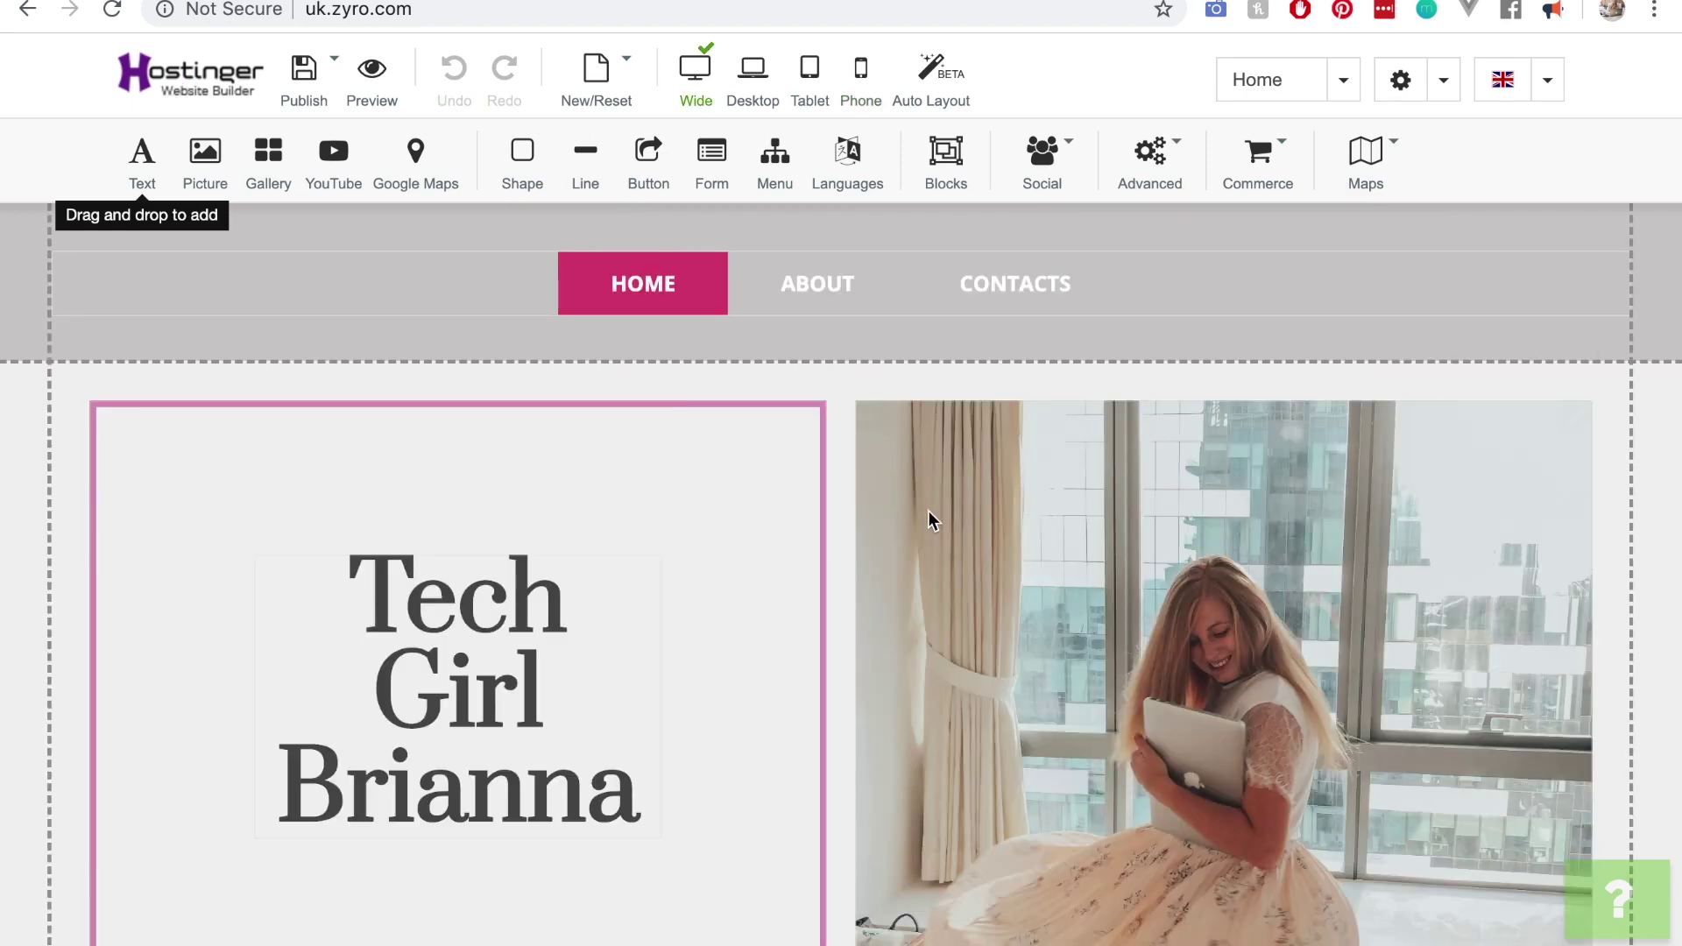
{"action": "scroll", "coordinate": [931, 520], "scroll_direction": "down", "scroll_amount": 15}
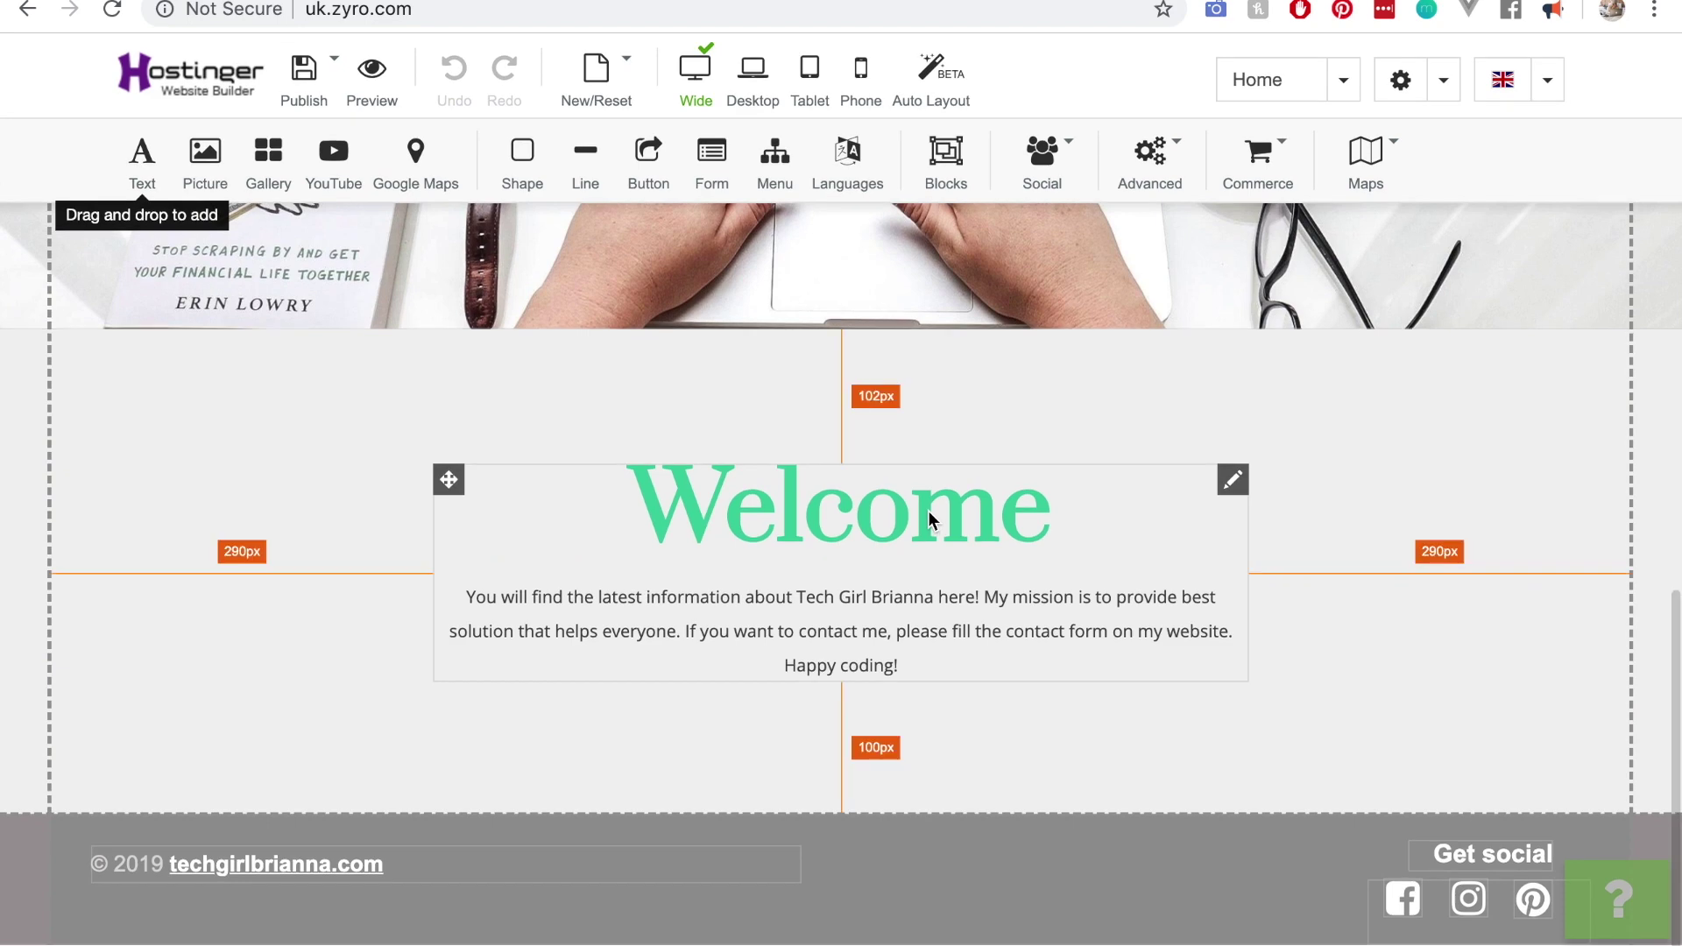
{"action": "scroll", "coordinate": [1305, 424], "scroll_direction": "up", "scroll_amount": 15}
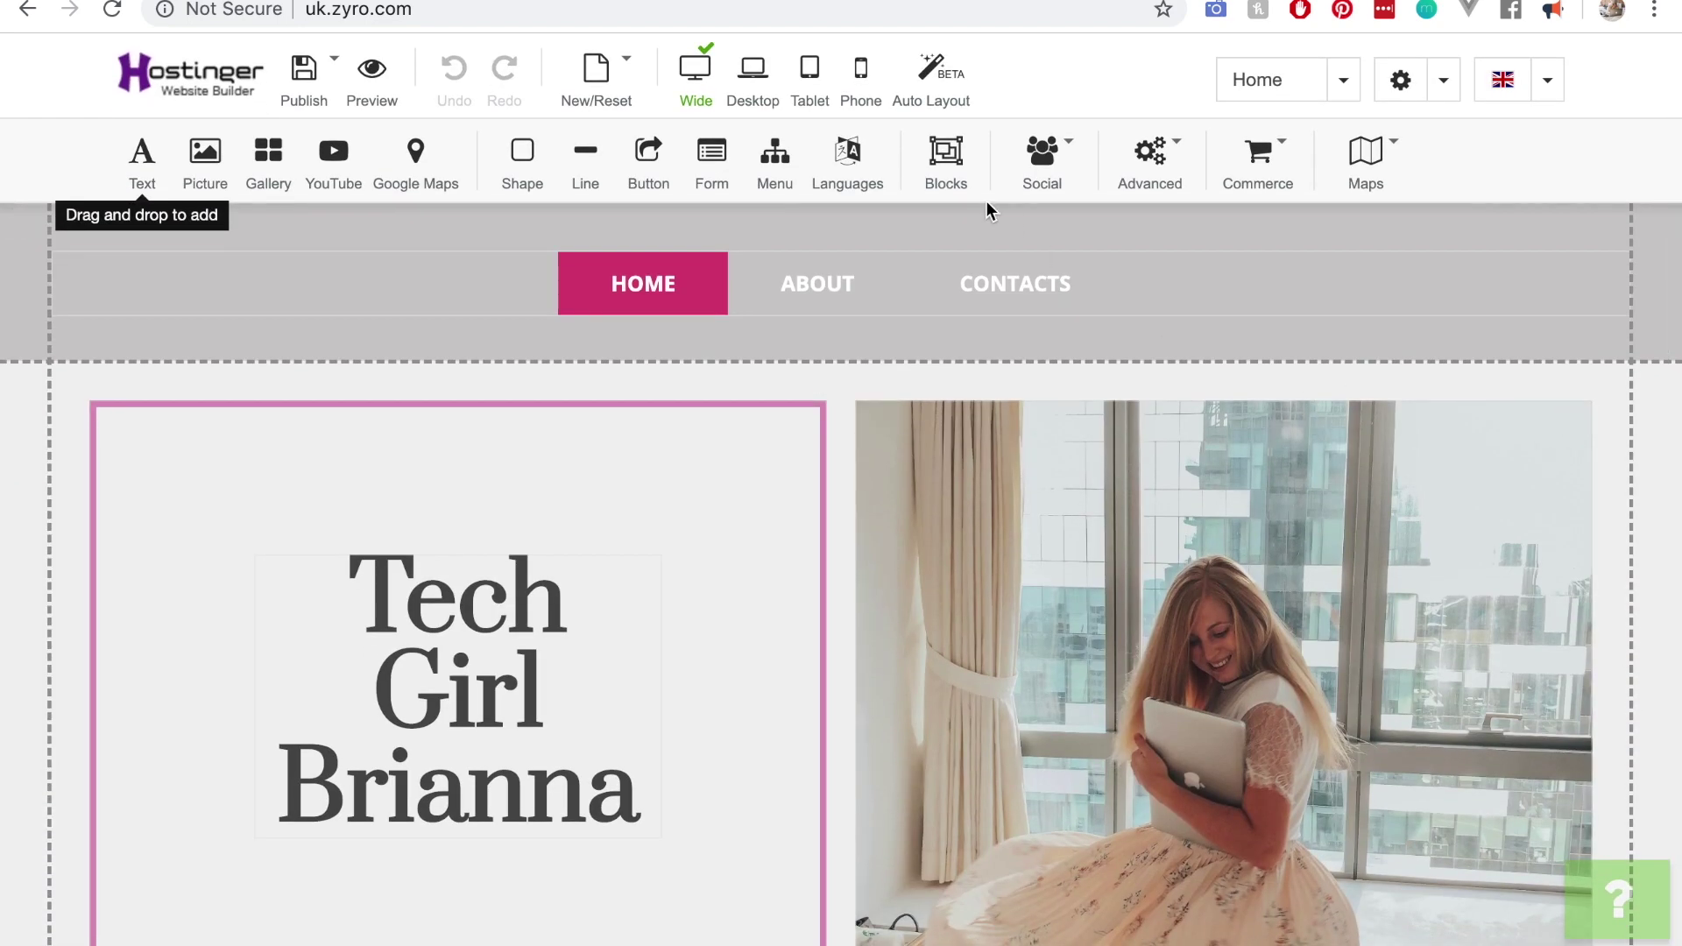
Step: Recolour the Tech Girl Brianna title box's pink border to grey 808080, then publish
{"action": "double_click", "coordinate": [814, 412]}
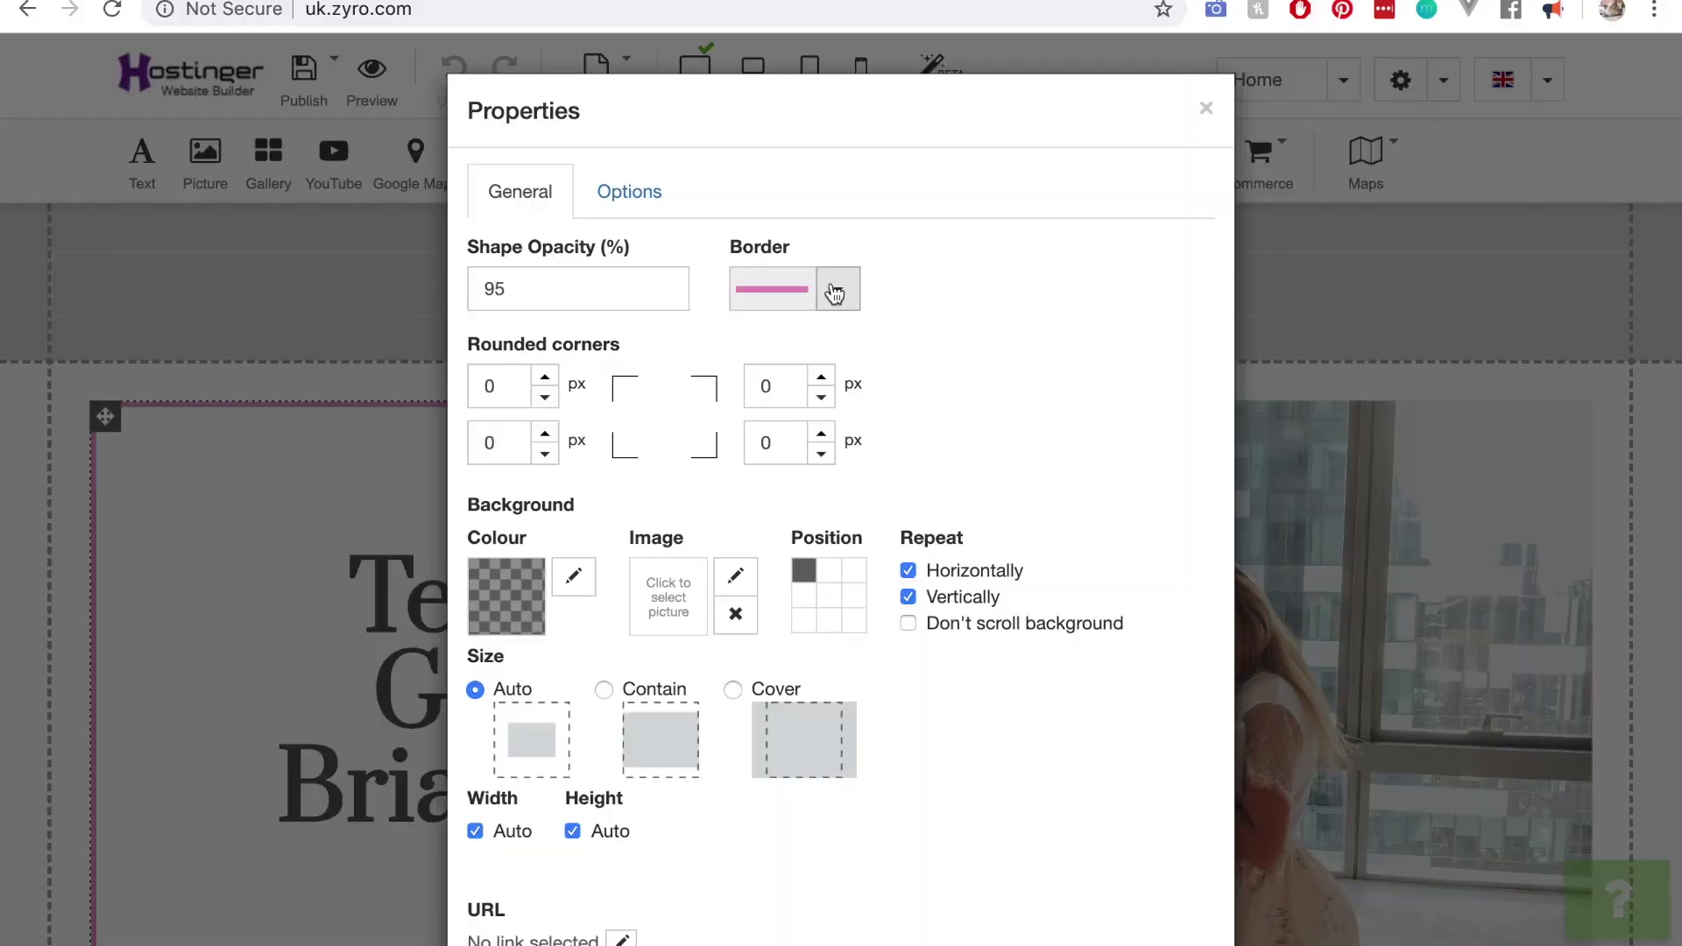
{"action": "left_click", "coordinate": [837, 292]}
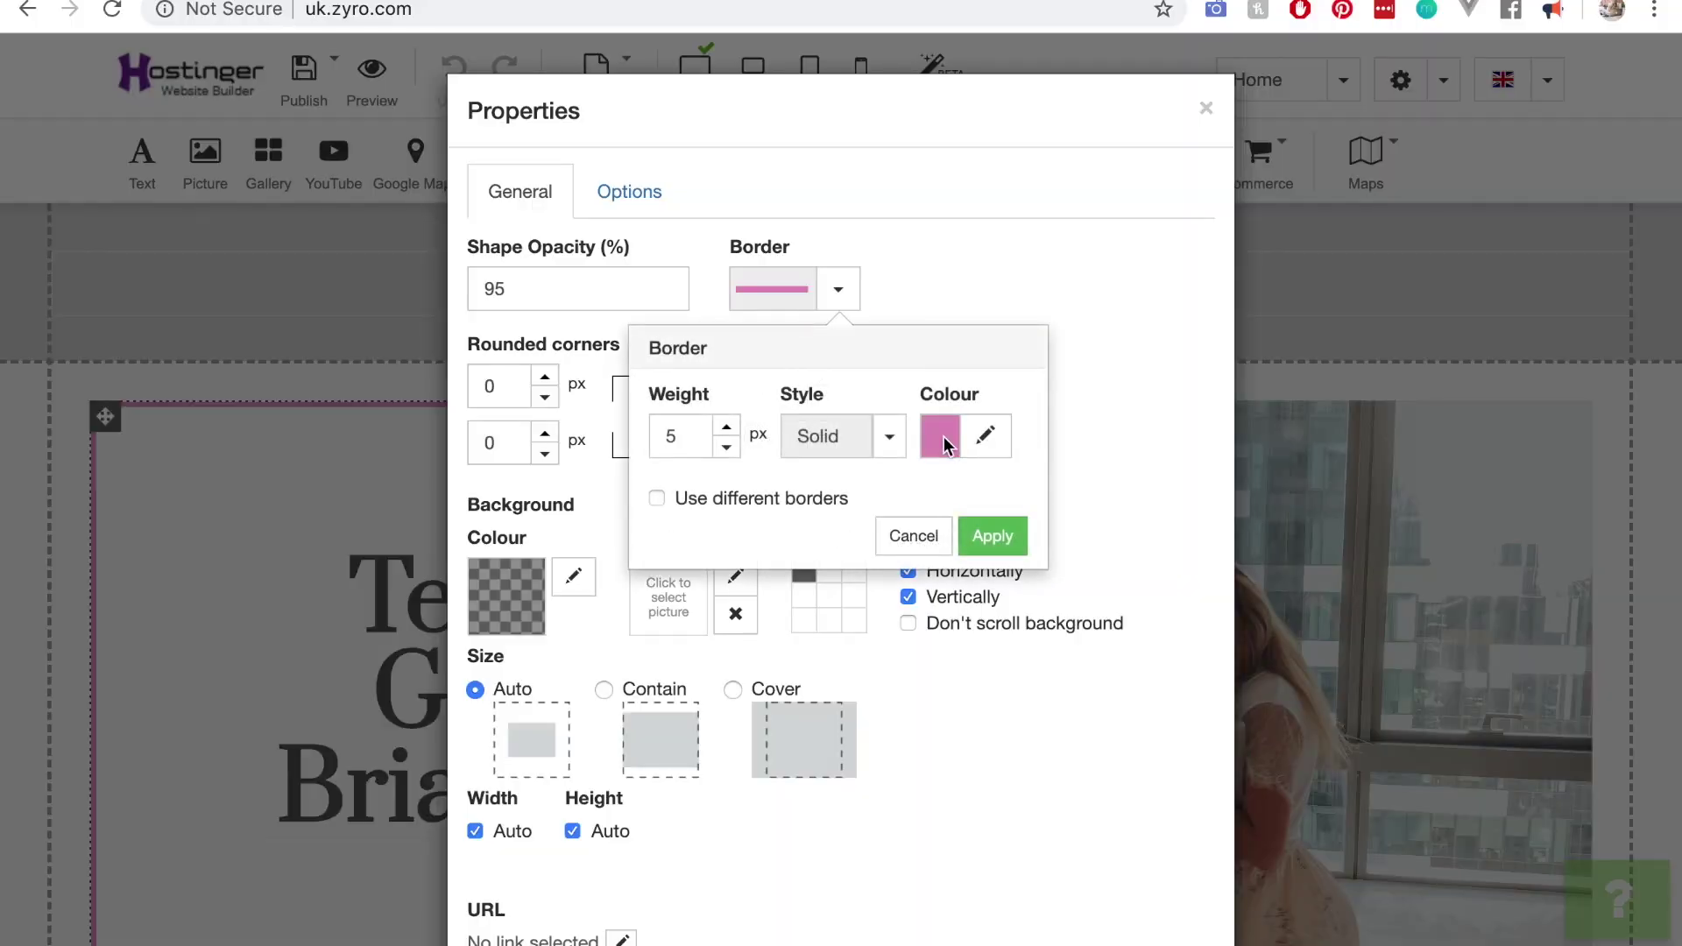
{"action": "left_click", "coordinate": [988, 436]}
{"action": "mouse_move", "coordinate": [1095, 526]}
{"action": "left_mouse_down"}
{"action": "mouse_move", "coordinate": [901, 536]}
{"action": "mouse_move", "coordinate": [888, 584]}
{"action": "left_mouse_up"}
{"action": "left_click", "coordinate": [1283, 737]}
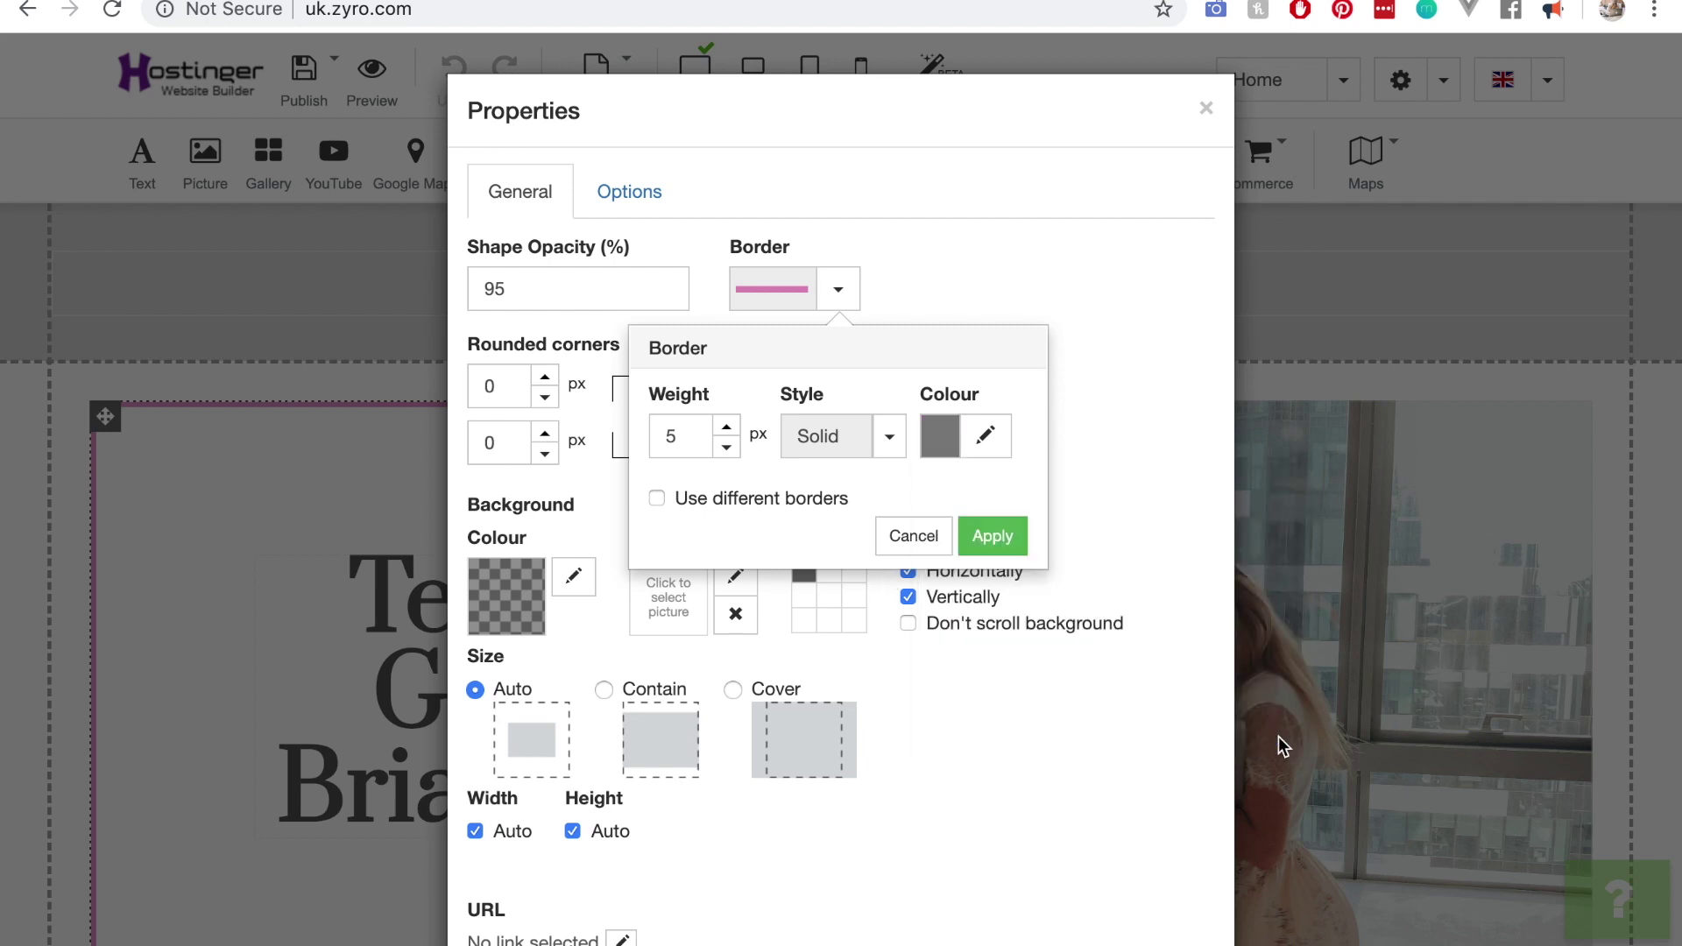
{"action": "left_click", "coordinate": [992, 535]}
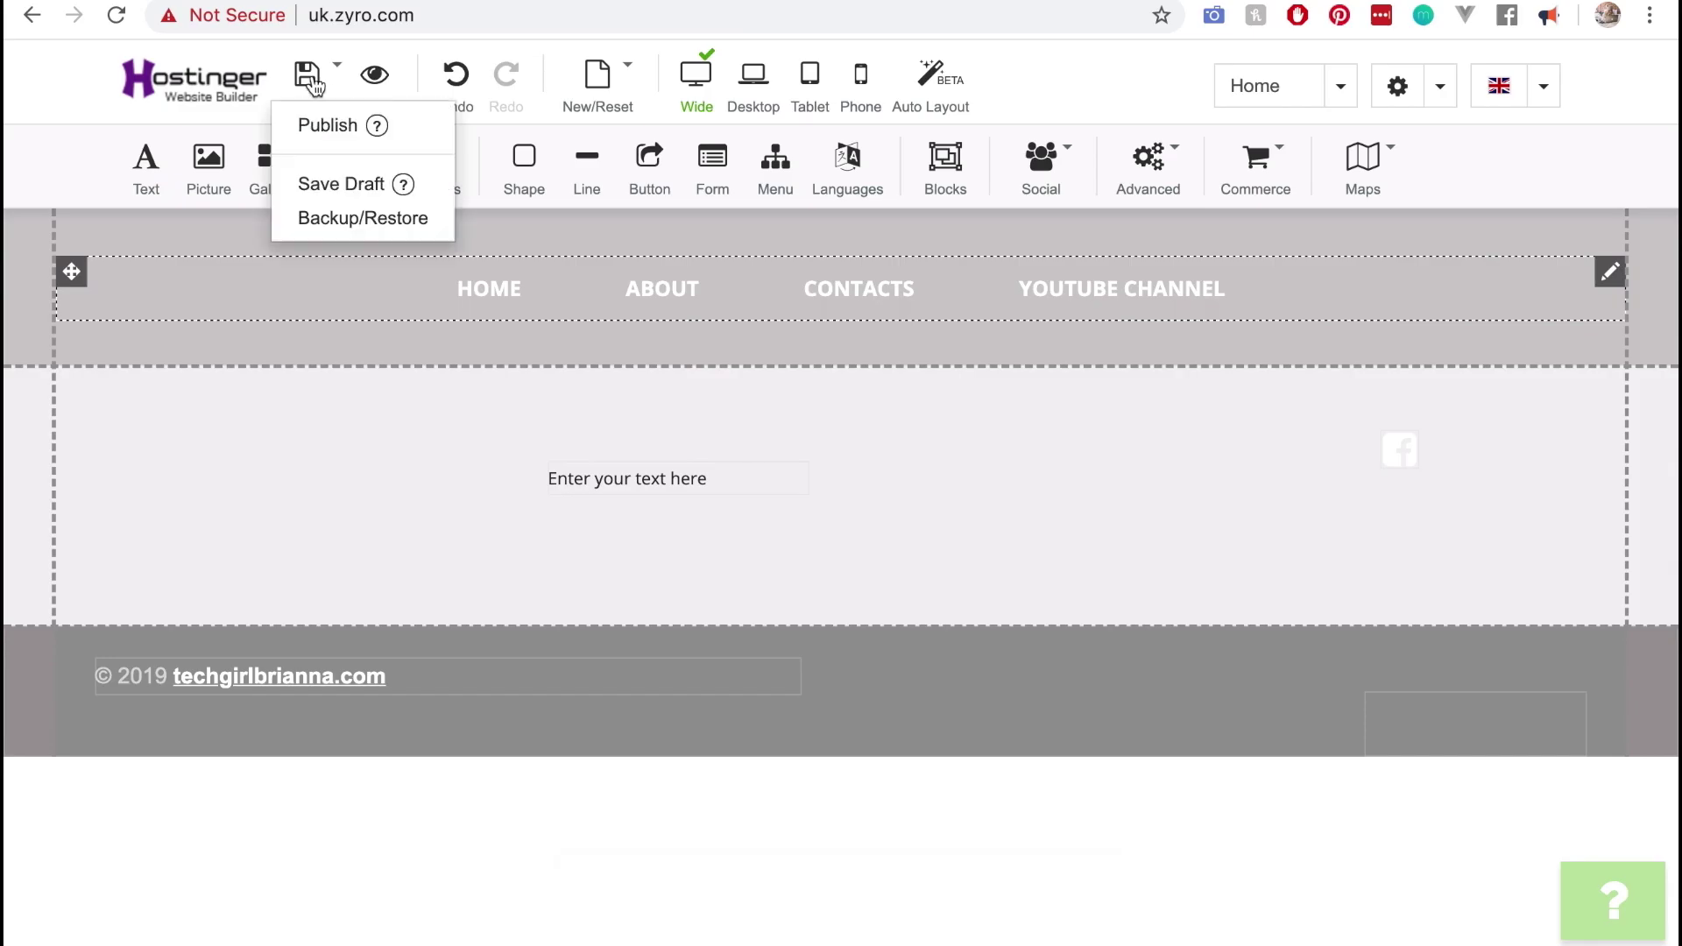
{"action": "left_click", "coordinate": [308, 74]}
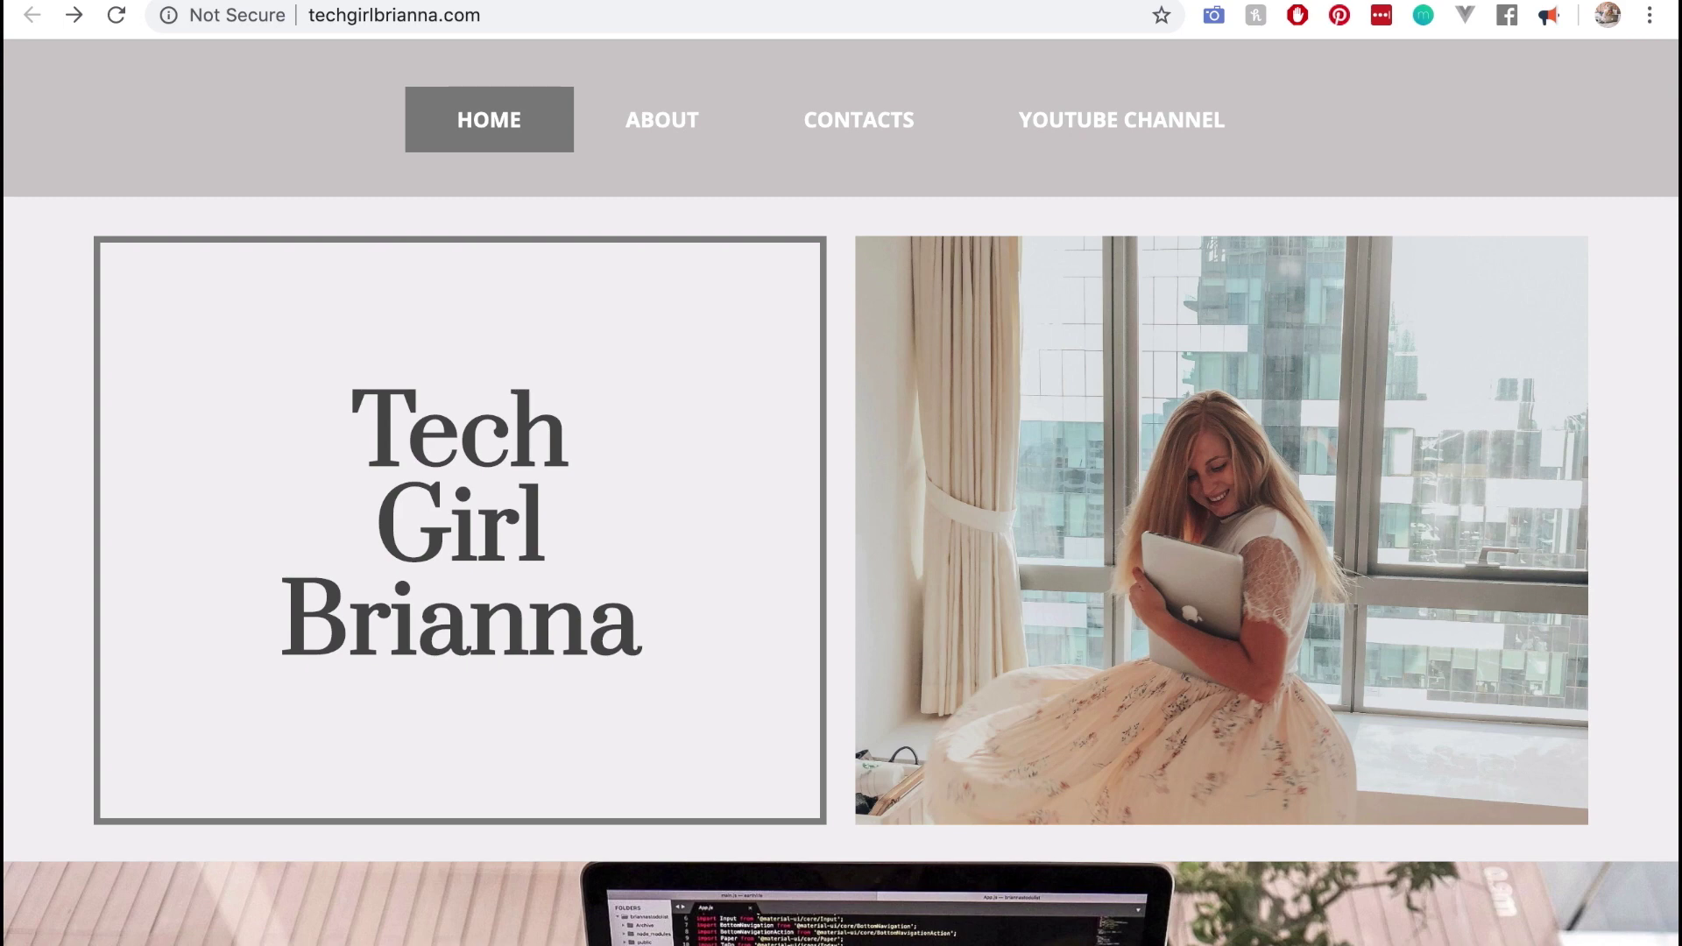
Step: Scroll through the live home page, then open and scroll through the About page
{"action": "scroll", "coordinate": [680, 596], "scroll_direction": "down", "scroll_amount": 3}
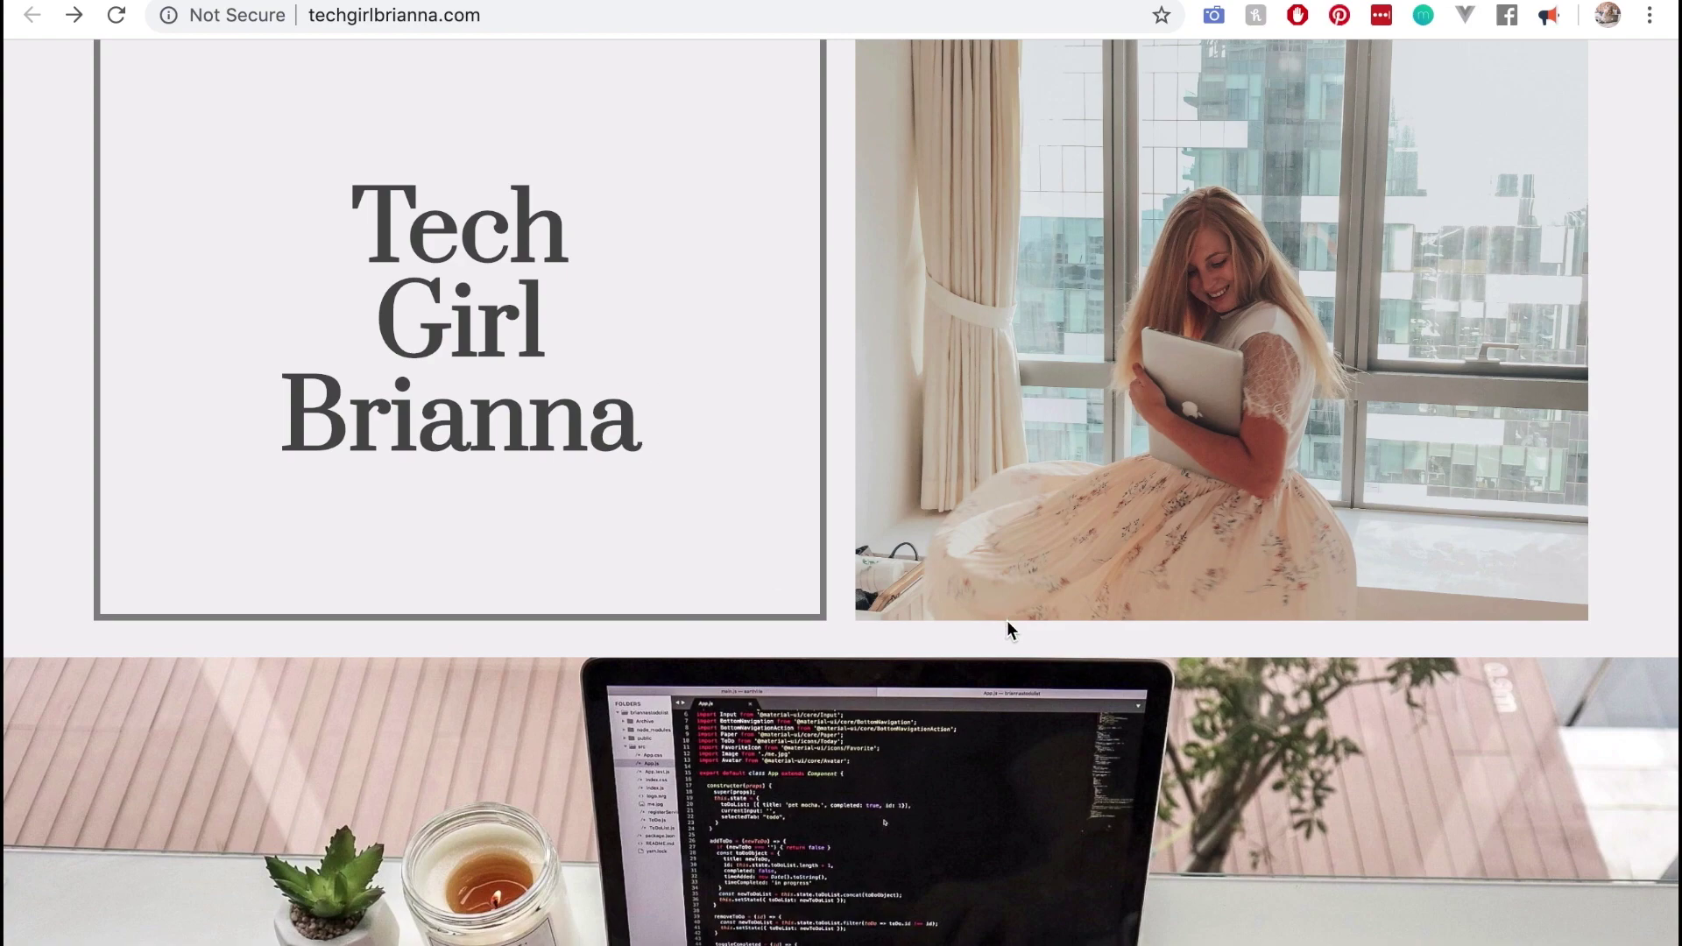
{"action": "scroll", "coordinate": [1006, 620], "scroll_direction": "down", "scroll_amount": 10}
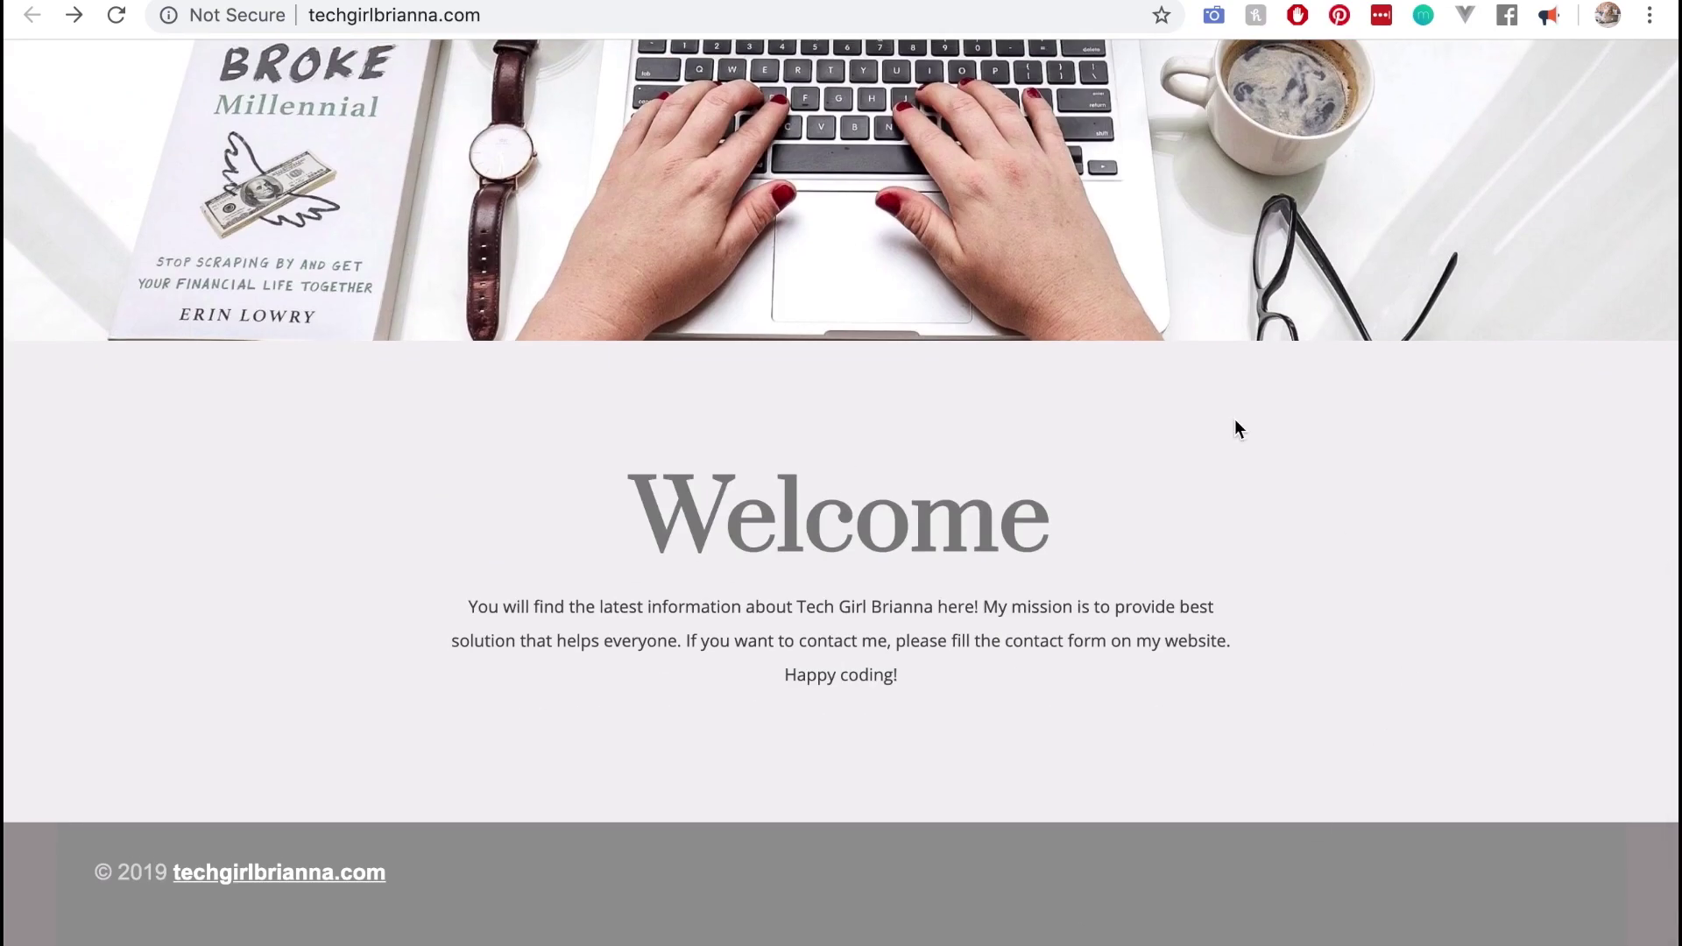
{"action": "scroll", "coordinate": [1235, 428], "scroll_direction": "up", "scroll_amount": 15}
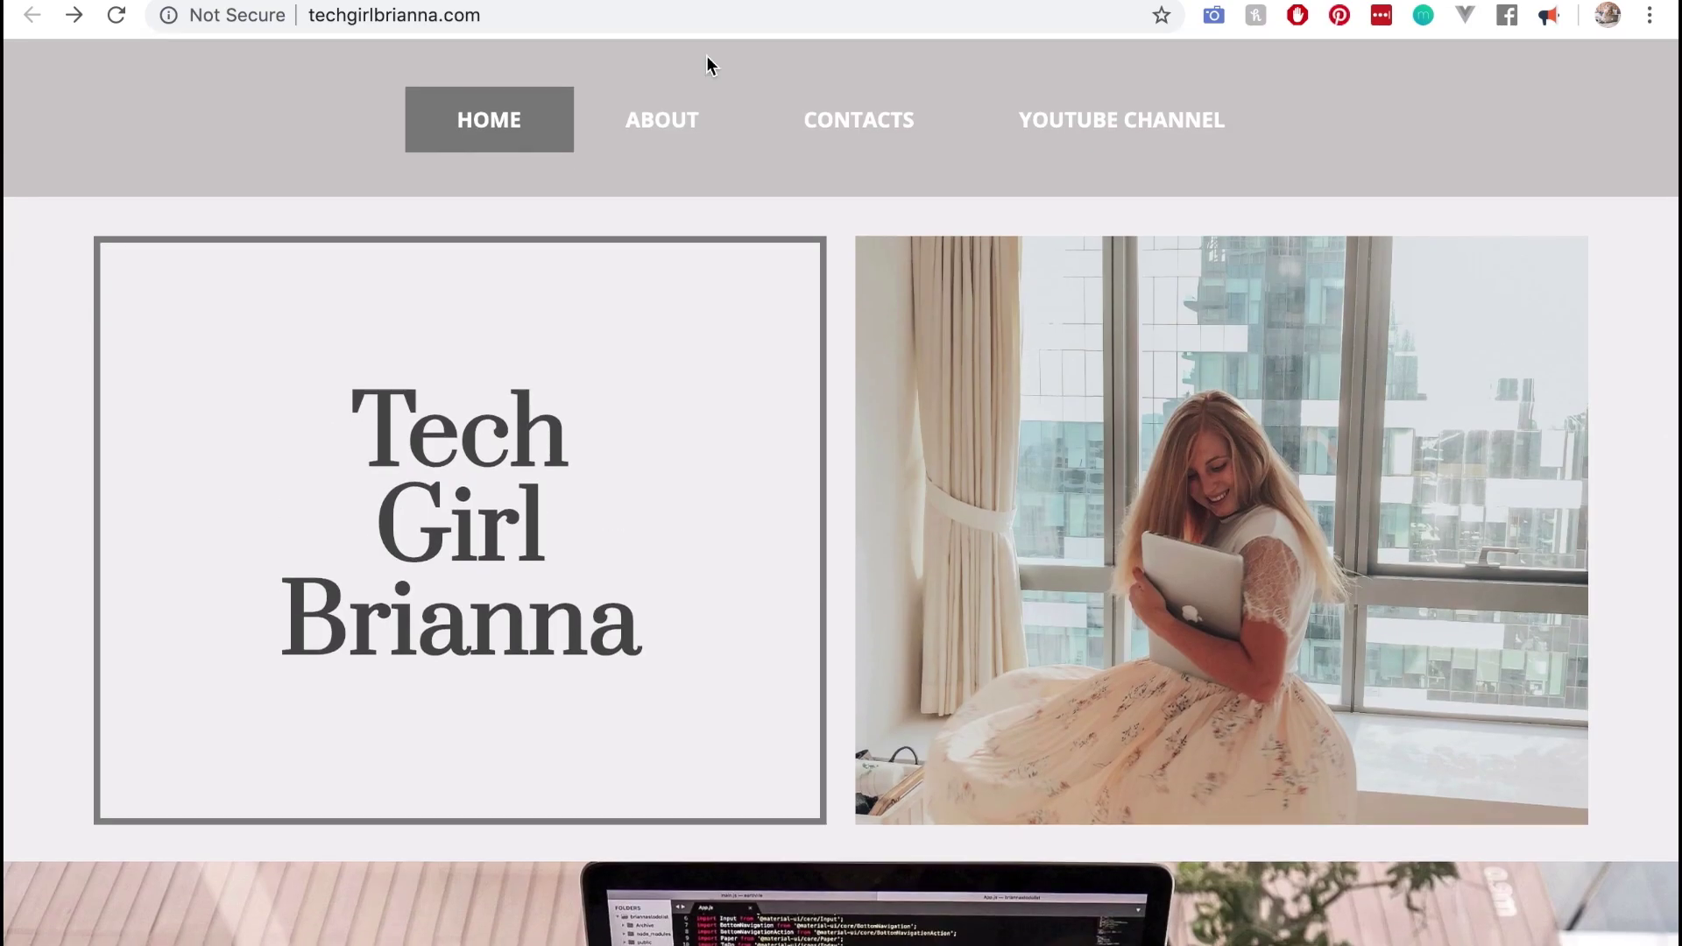
{"action": "left_click", "coordinate": [663, 134]}
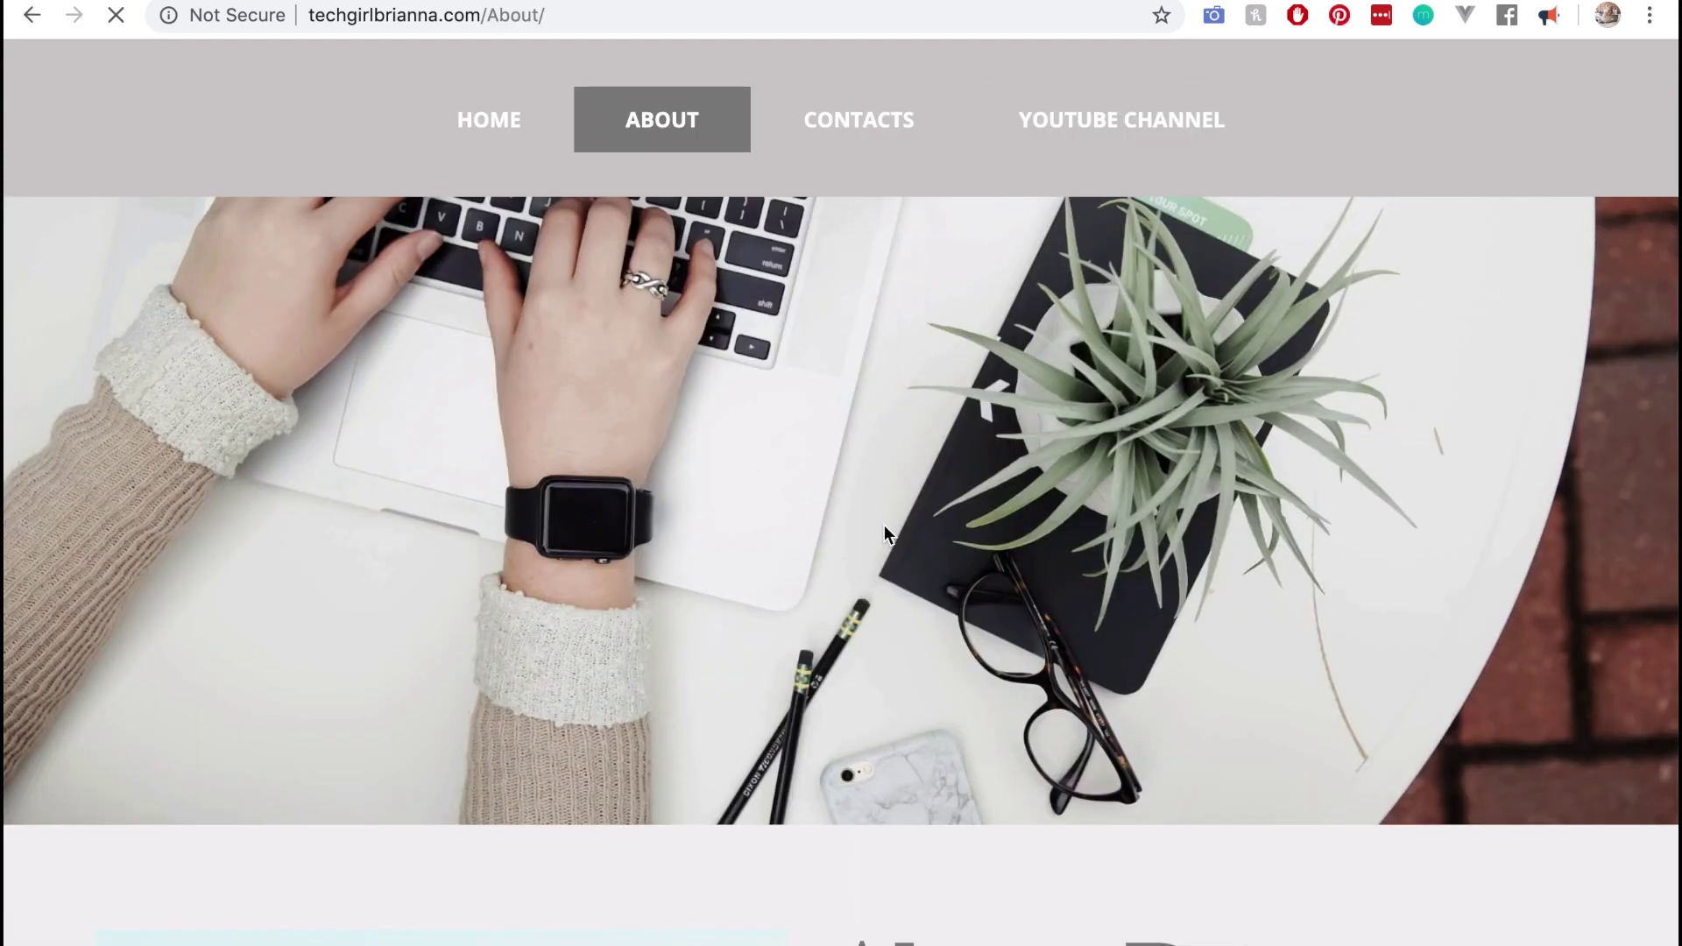
{"action": "scroll", "coordinate": [1135, 559], "scroll_direction": "down", "scroll_amount": 2}
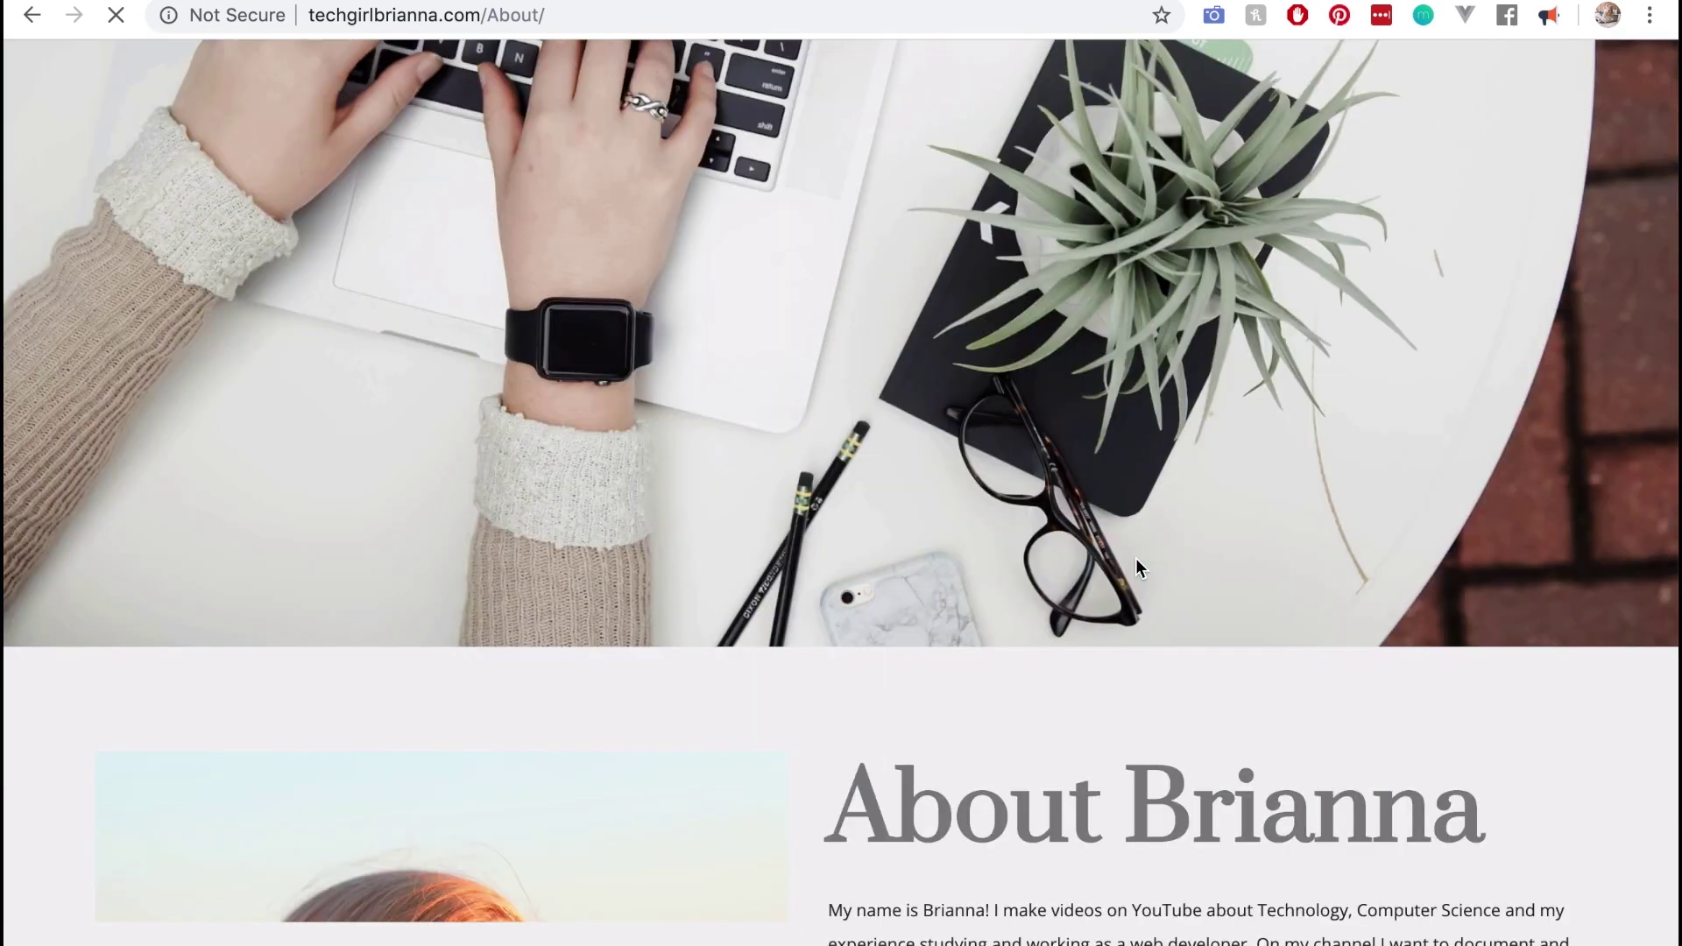
{"action": "scroll", "coordinate": [1135, 559], "scroll_direction": "down", "scroll_amount": 4}
{"action": "scroll", "coordinate": [821, 273], "scroll_direction": "up", "scroll_amount": 6}
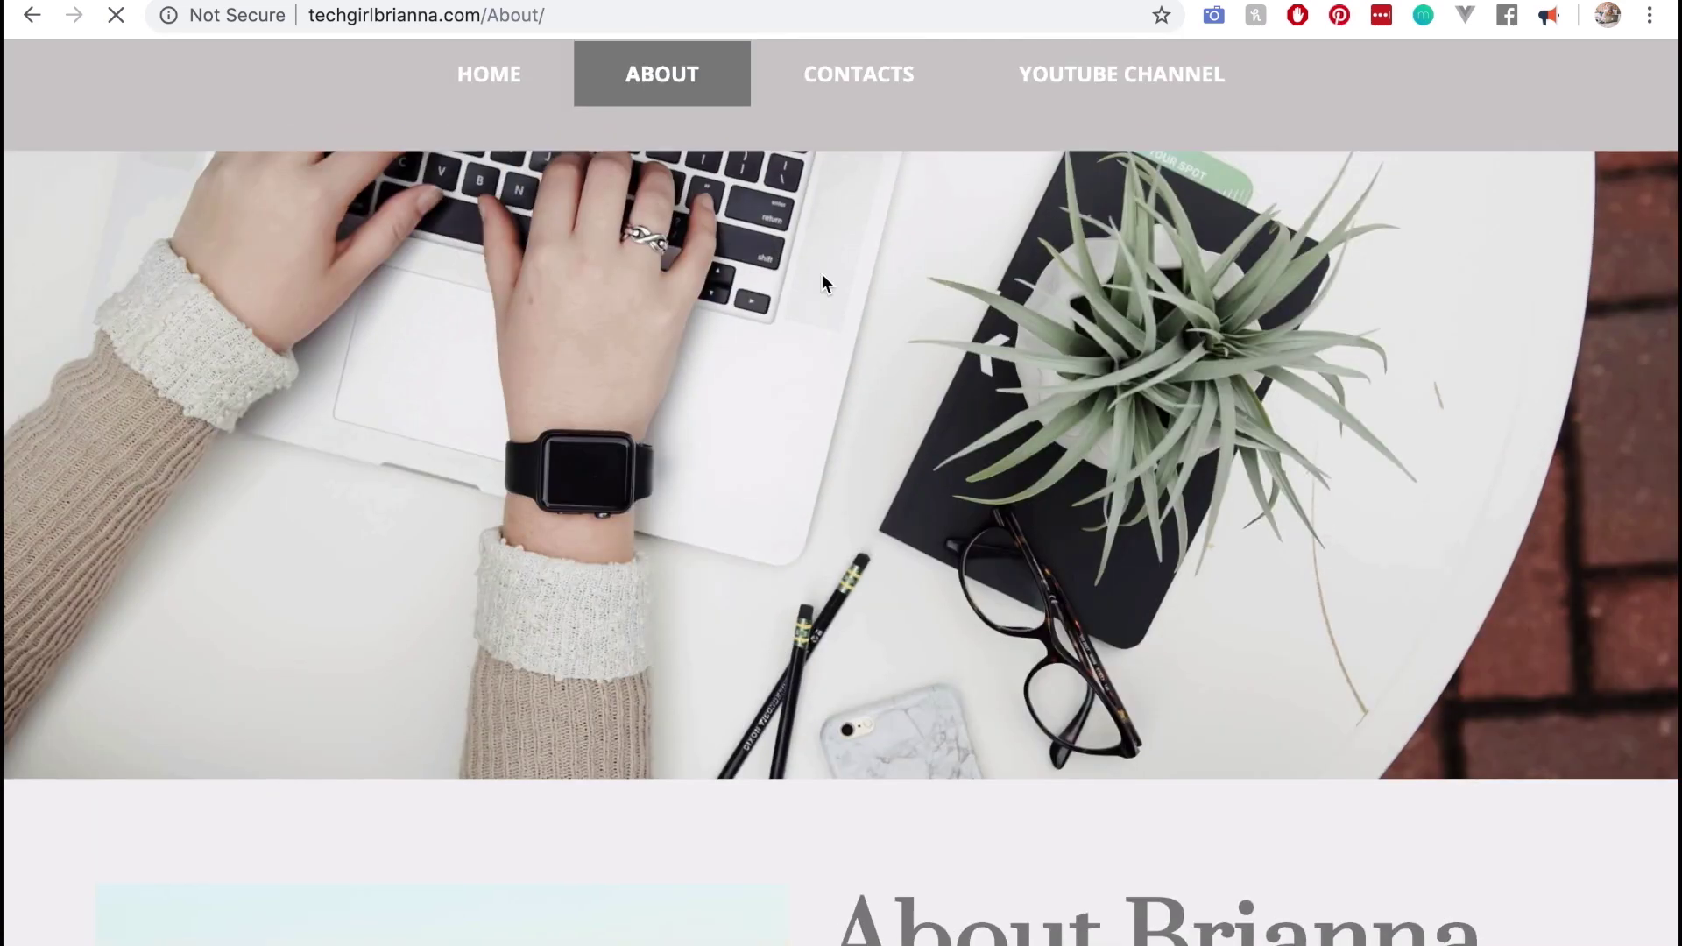
{"action": "scroll", "coordinate": [881, 633], "scroll_direction": "down", "scroll_amount": 10}
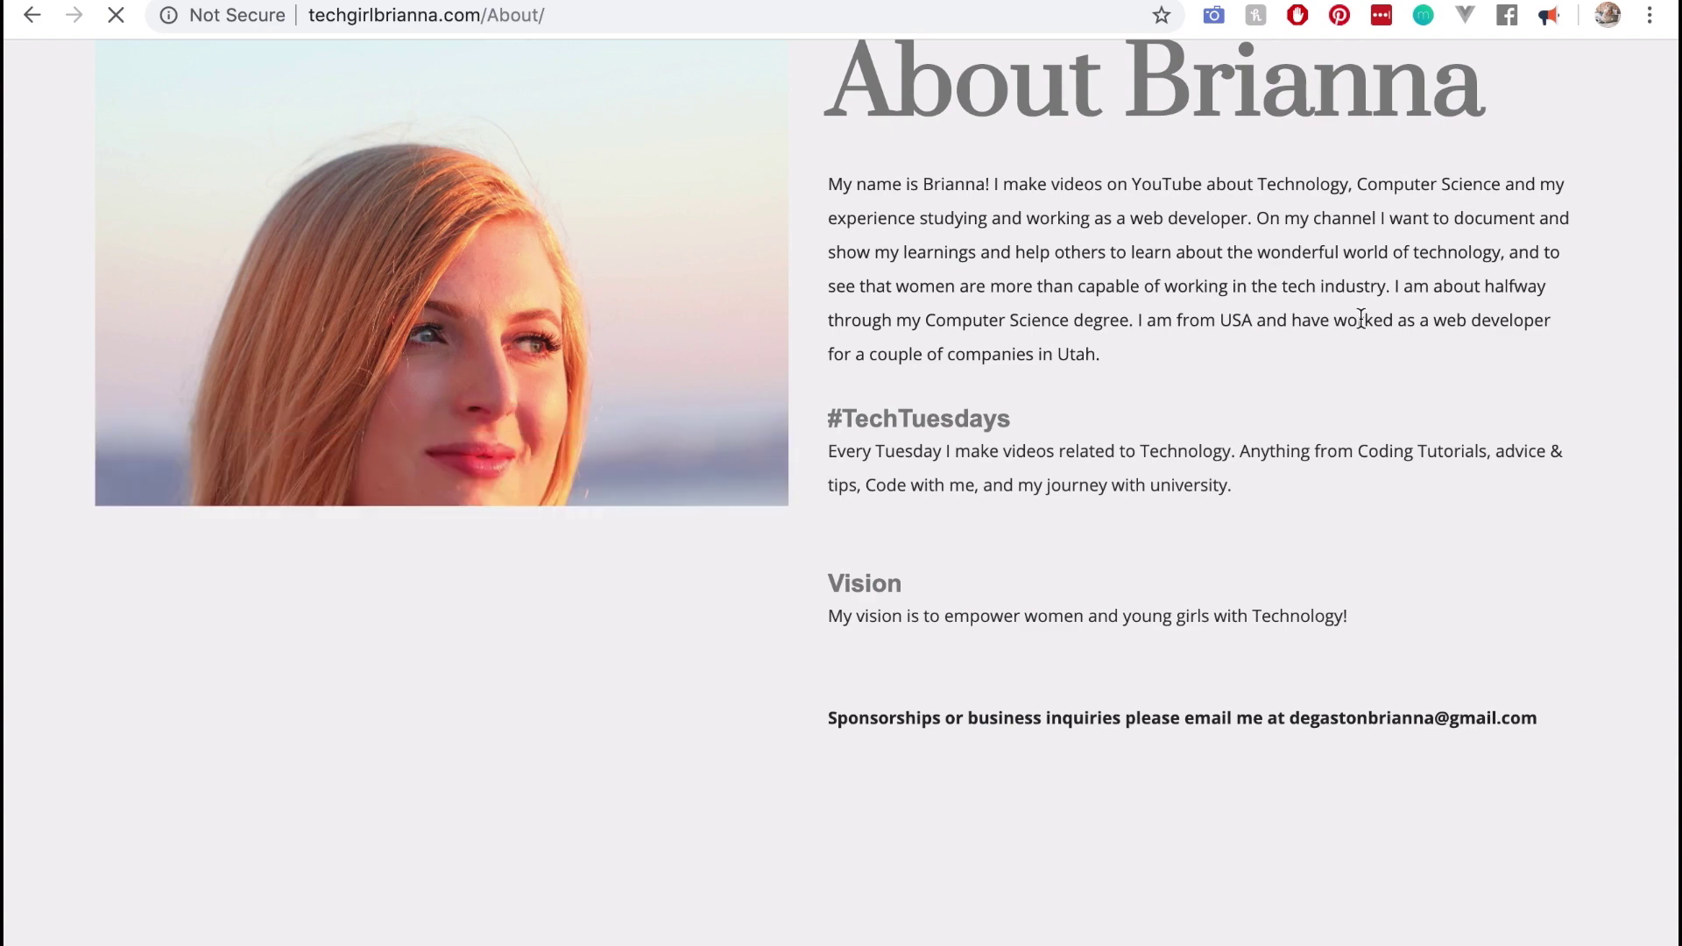
{"action": "scroll", "coordinate": [1478, 543], "scroll_direction": "down", "scroll_amount": 2}
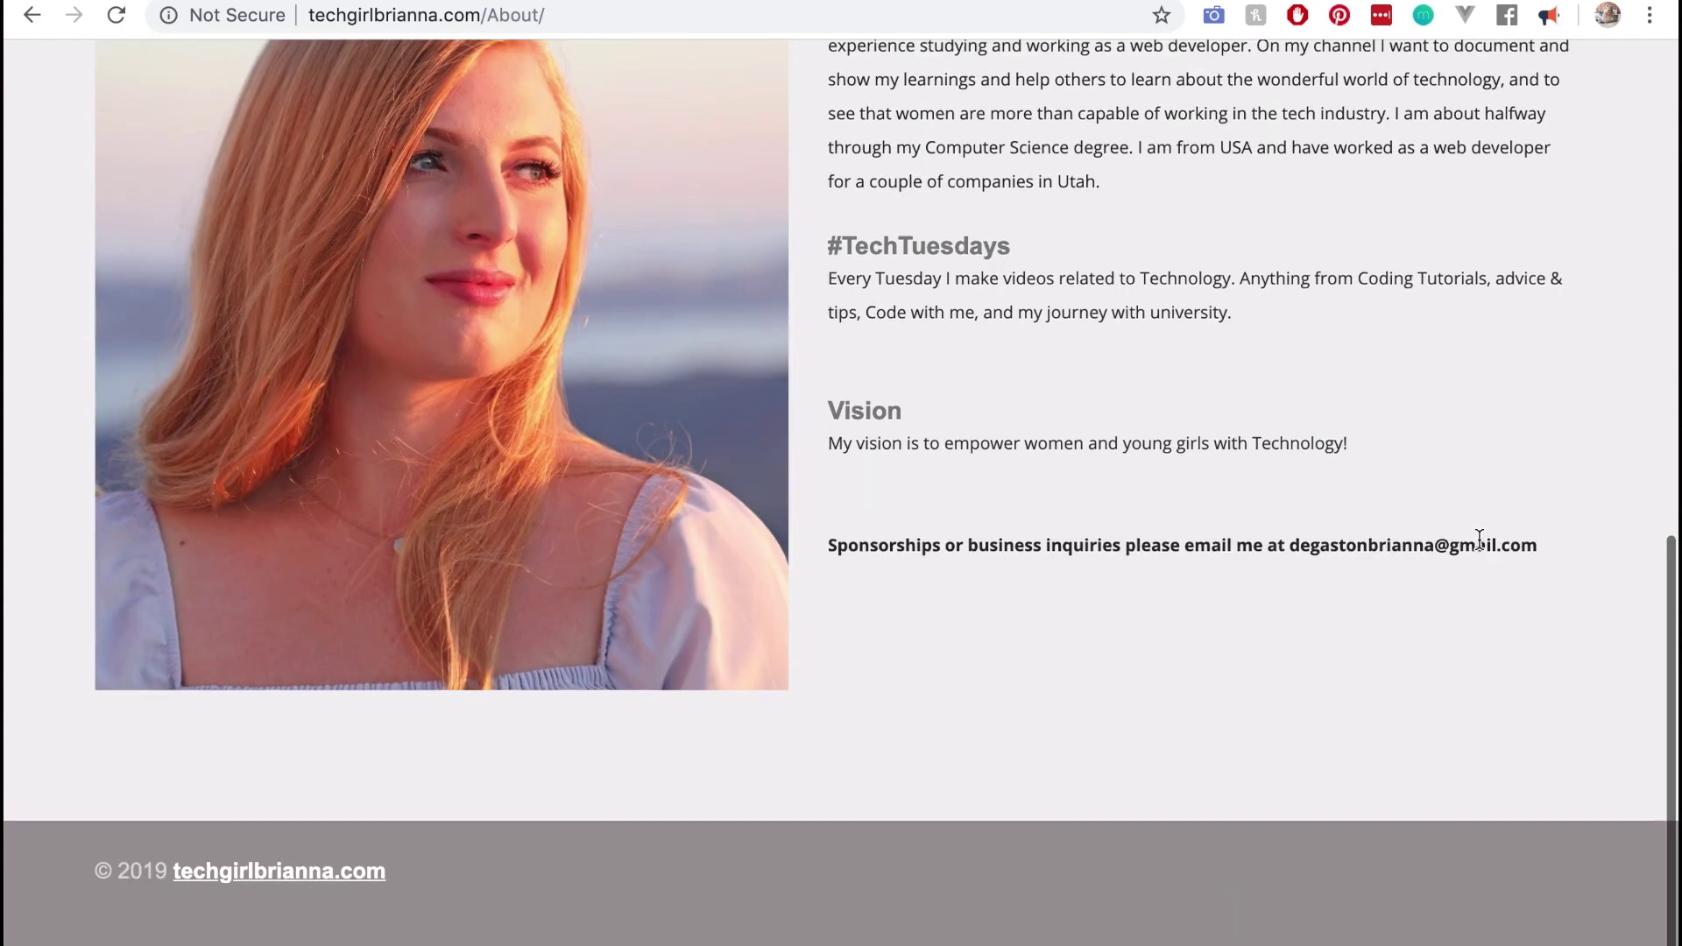
{"action": "scroll", "coordinate": [1297, 447], "scroll_direction": "up", "scroll_amount": 10}
{"action": "scroll", "coordinate": [854, 131], "scroll_direction": "up", "scroll_amount": 1}
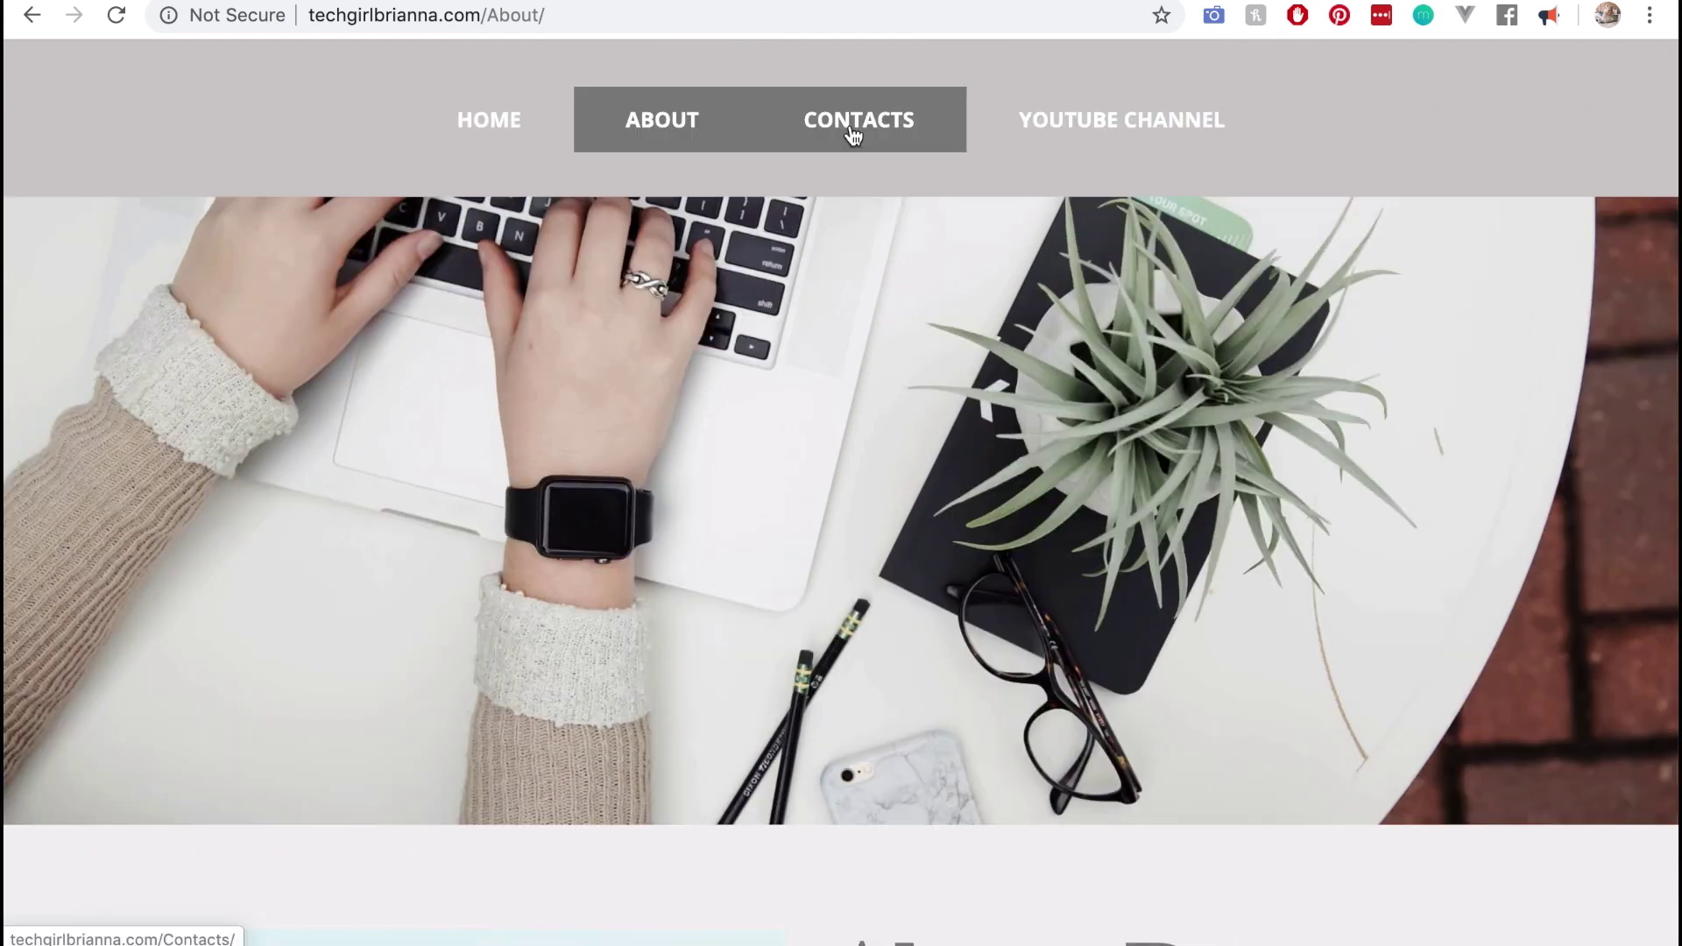
Step: Go to the Contact Me page and submit the contact form empty
{"action": "left_click", "coordinate": [854, 131]}
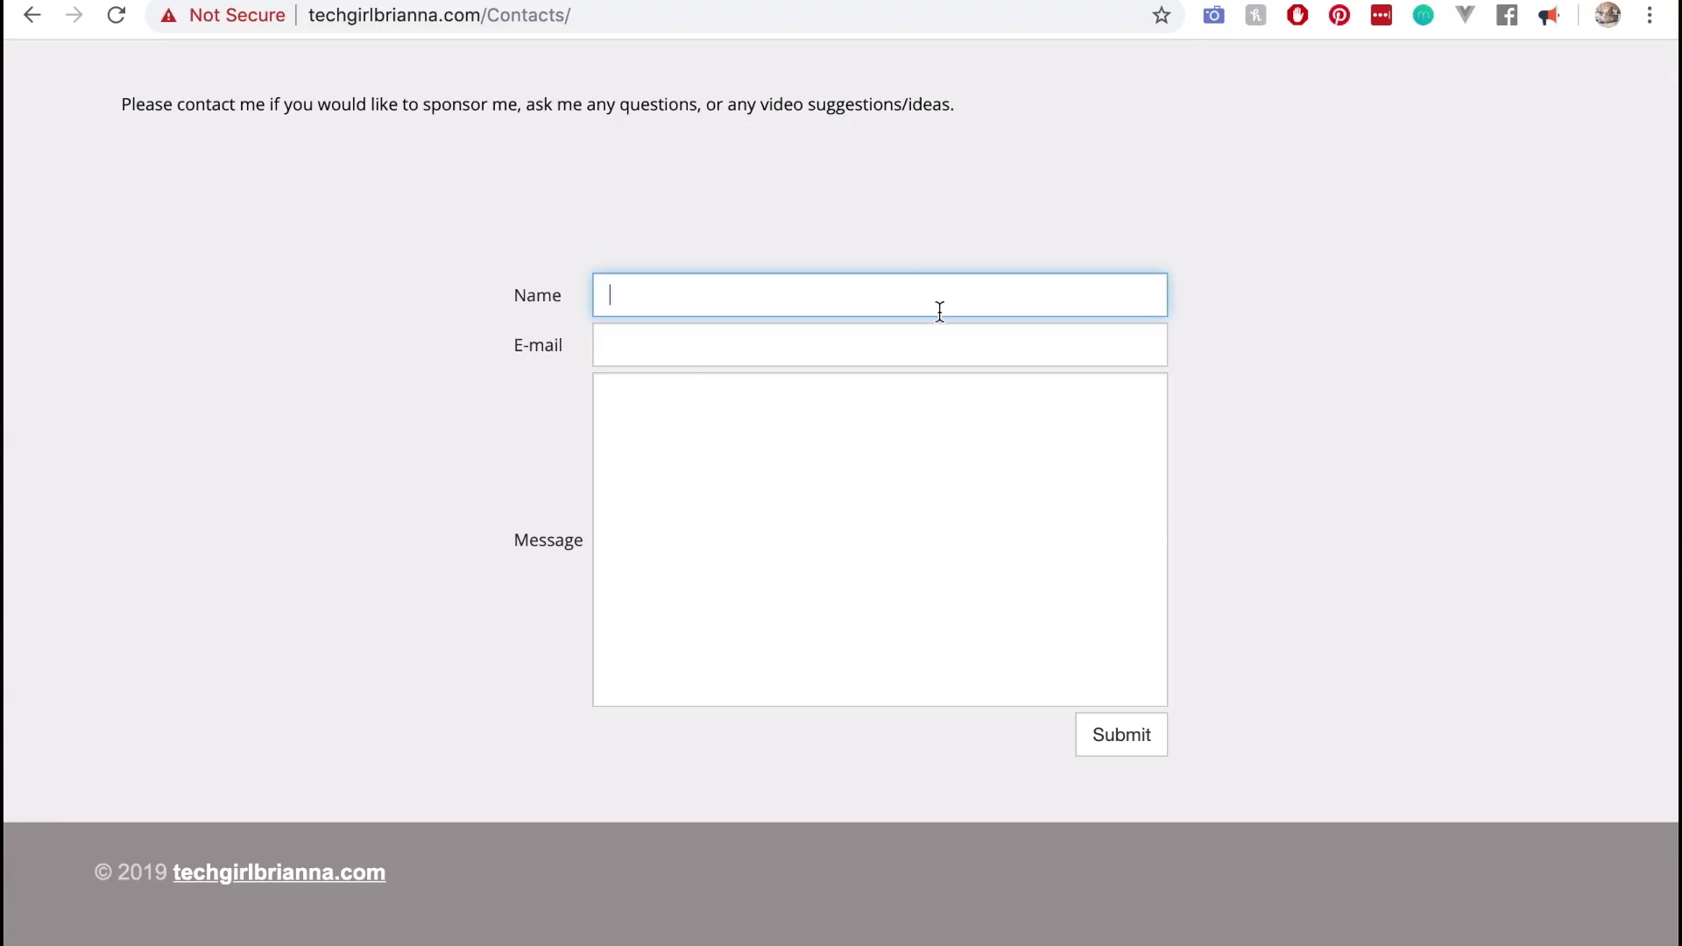
{"action": "left_click", "coordinate": [1128, 746]}
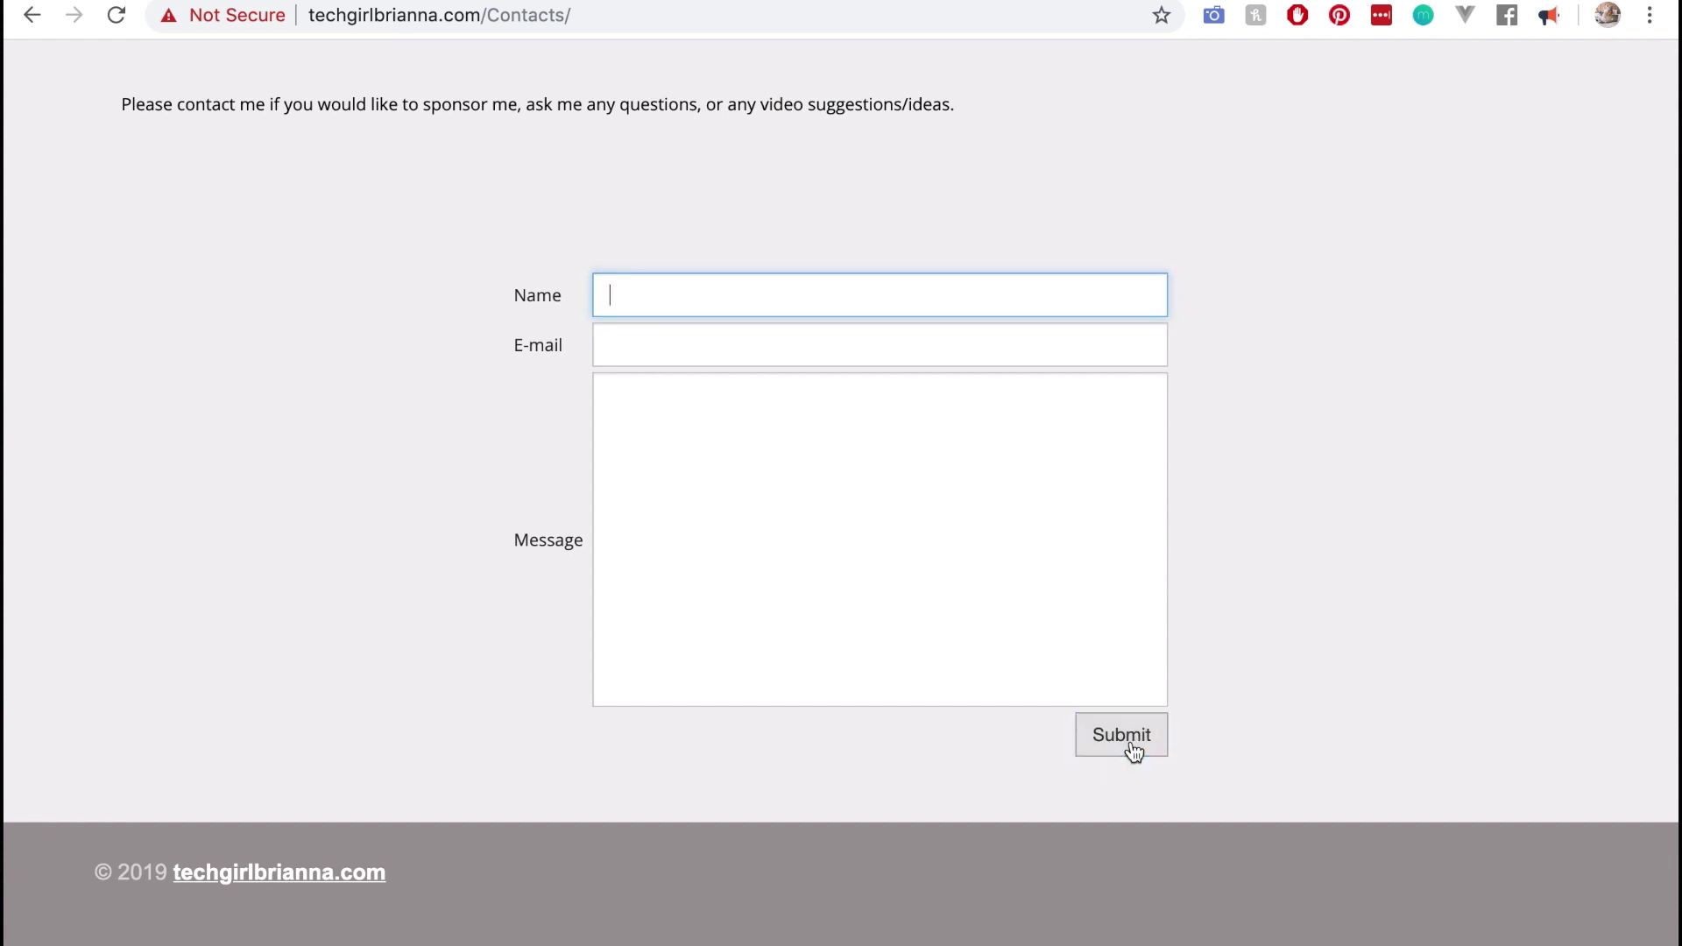
{"action": "key", "text": "Return"}
{"action": "scroll", "coordinate": [748, 385], "scroll_direction": "up", "scroll_amount": 4}
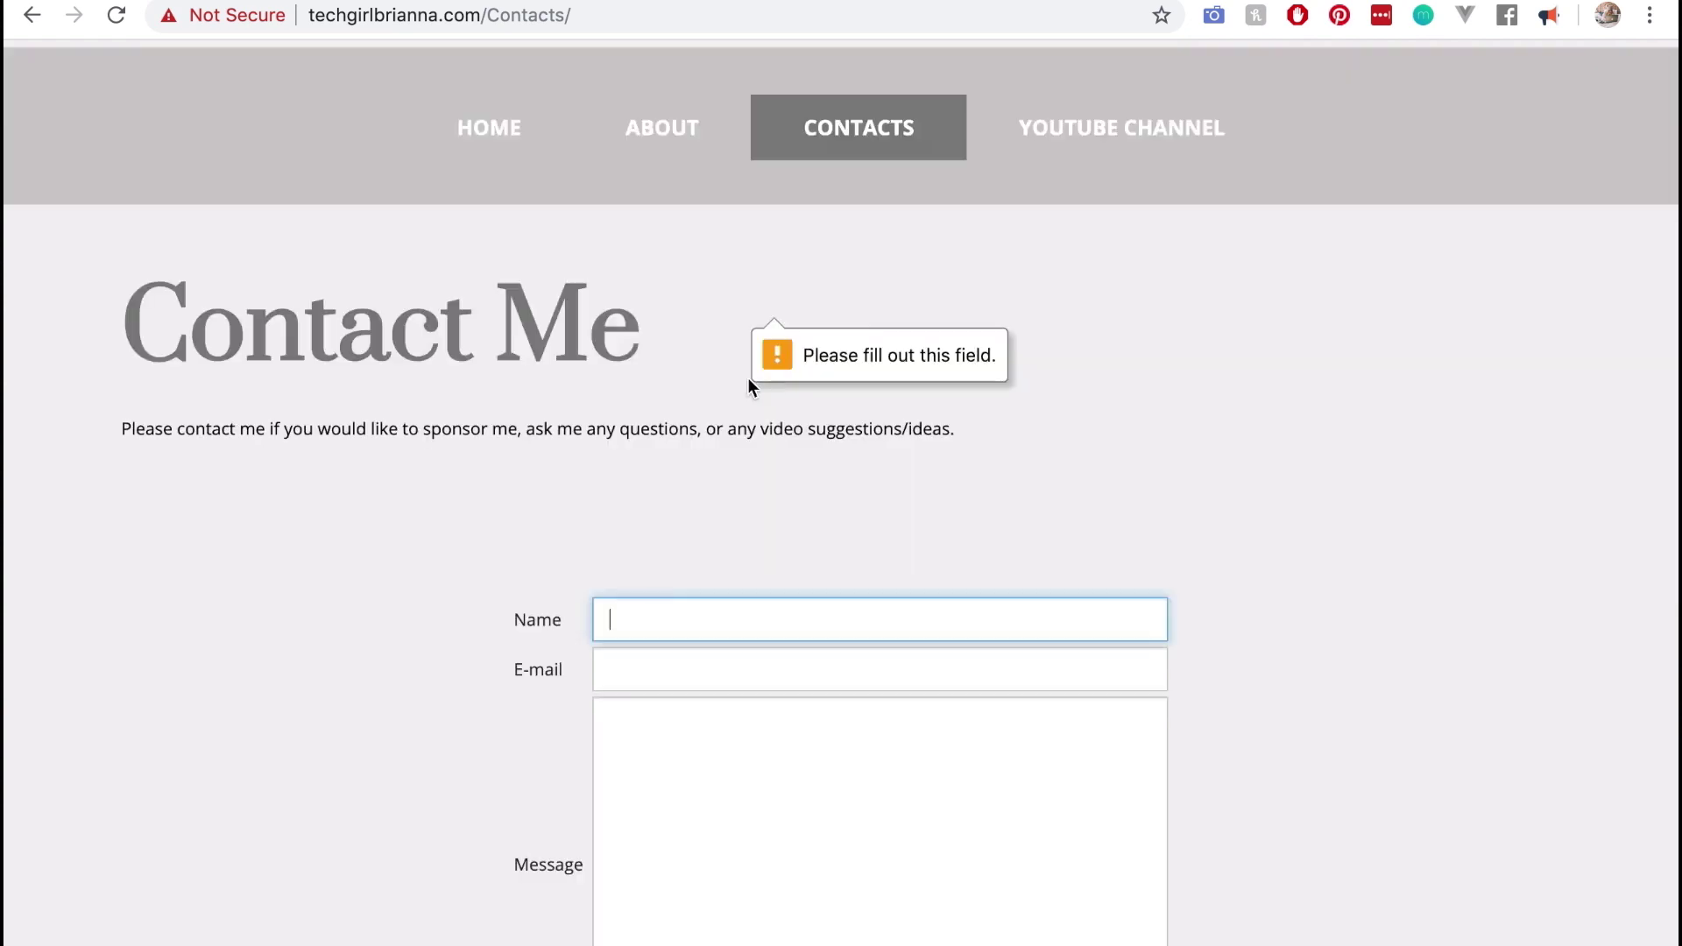
Step: Follow the site's YOUTUBE CHANNEL navigation link to the creator's channel home page
{"action": "left_click", "coordinate": [1007, 127]}
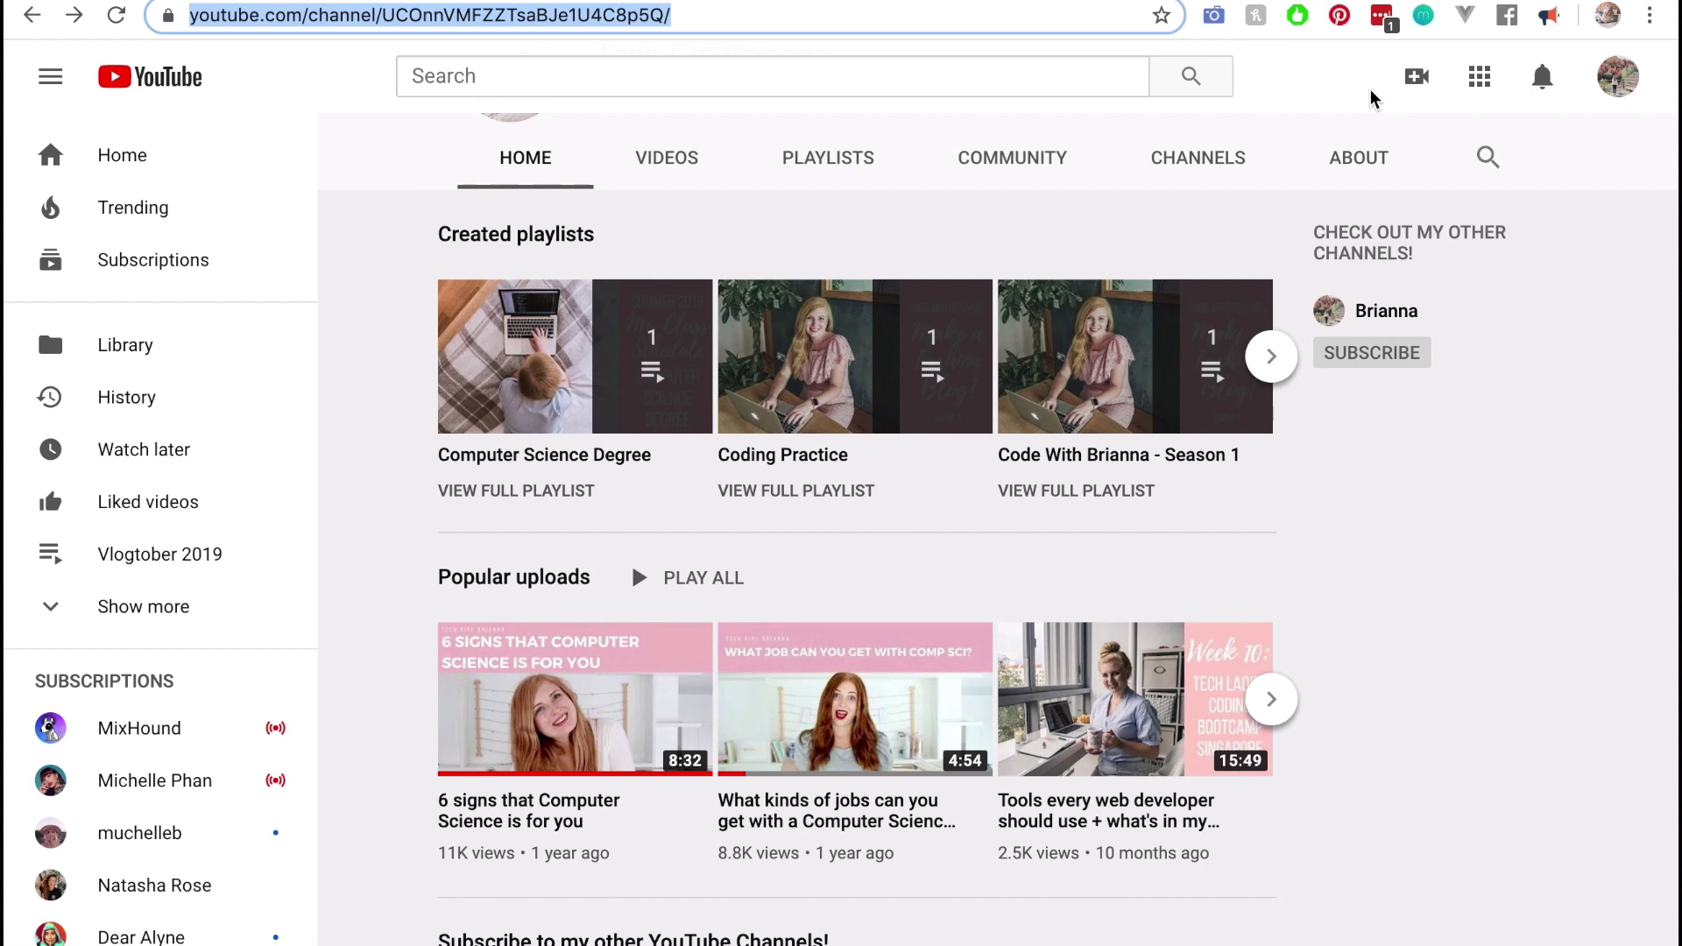